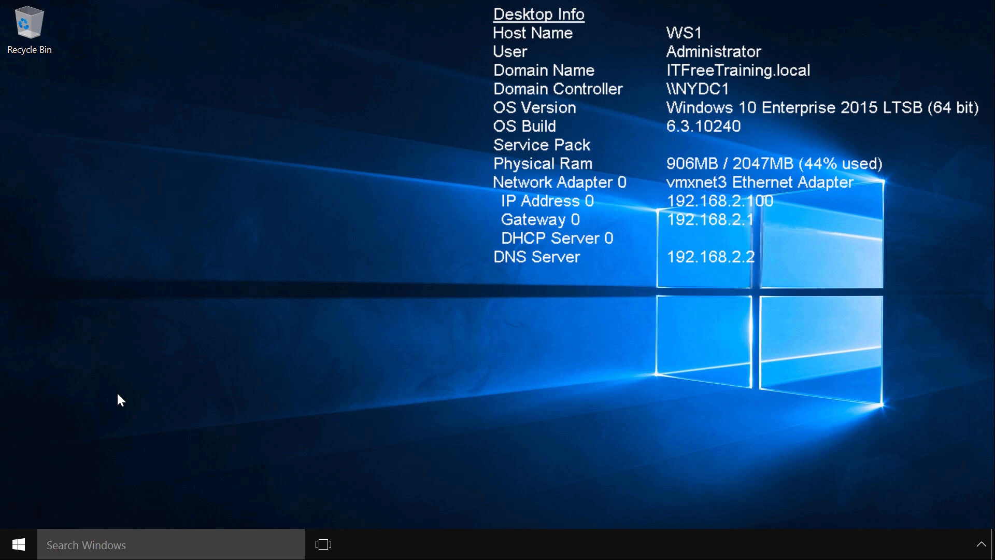
Open the properties of the Ethernet connection from the workstation's Network Connections
{"action": "right_click", "coordinate": [18, 545]}
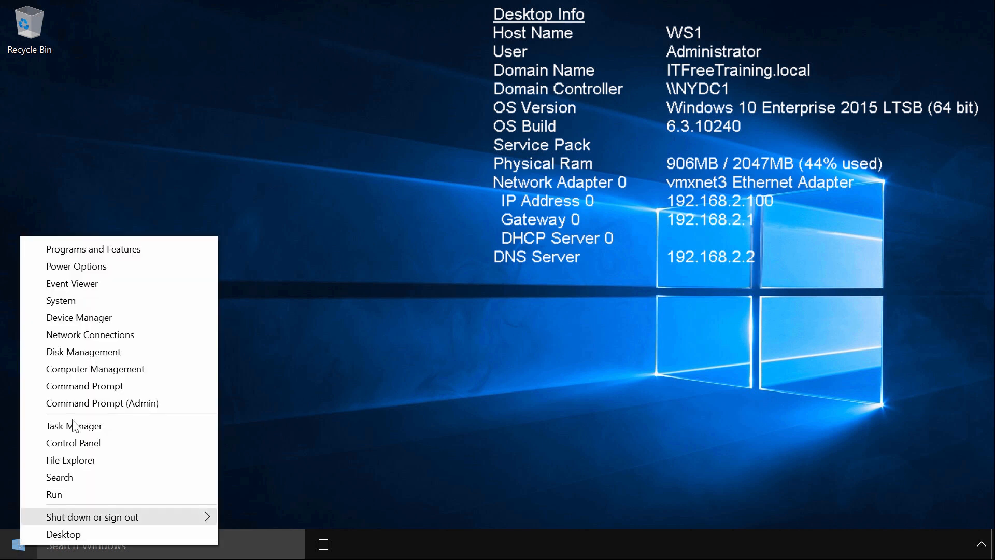
{"action": "left_click", "coordinate": [138, 340]}
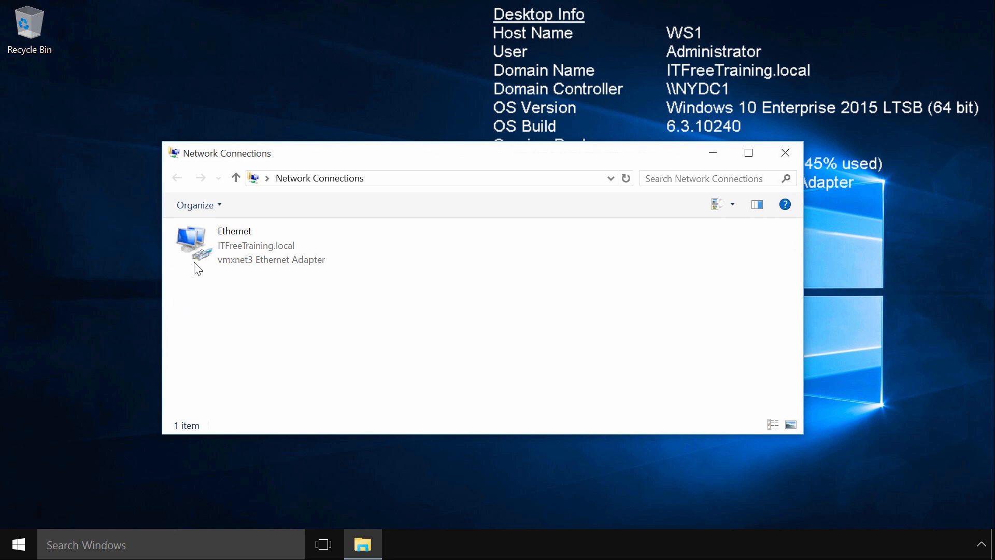
{"action": "left_click", "coordinate": [280, 257]}
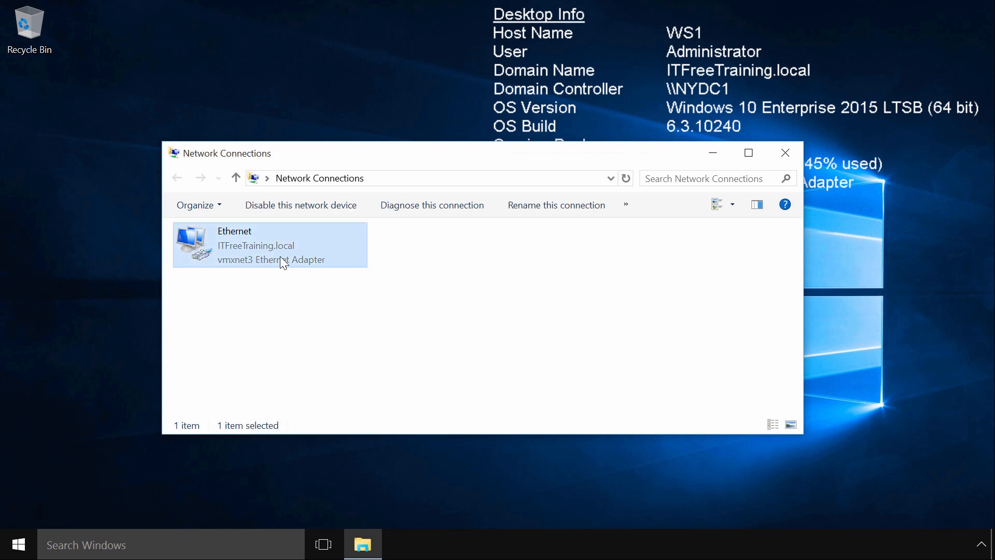
{"action": "right_click", "coordinate": [326, 260]}
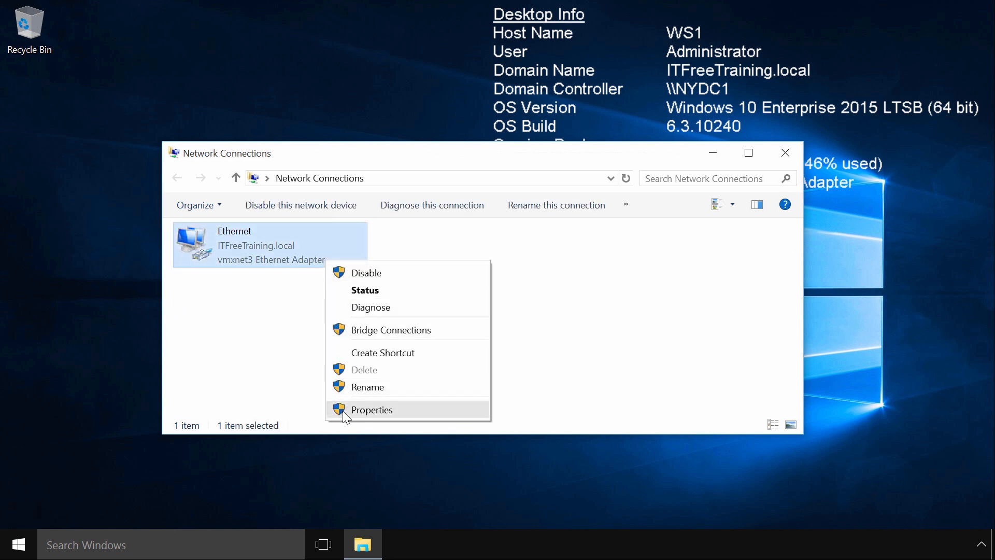
{"action": "left_click", "coordinate": [395, 411]}
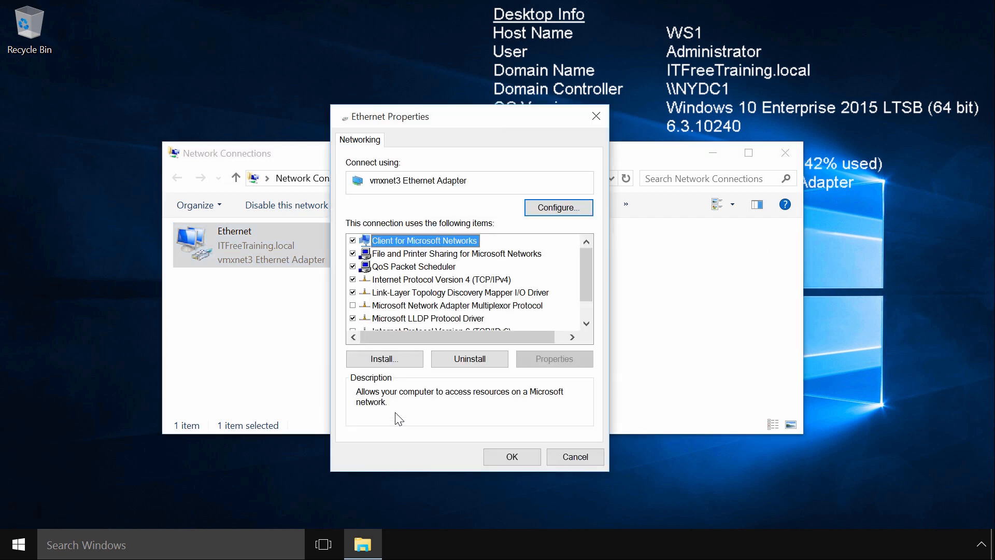
View the Internet Protocol Version 4 (TCP/IPv4) address and DNS settings of the Ethernet connection and accept them unchanged
{"action": "left_click", "coordinate": [380, 280]}
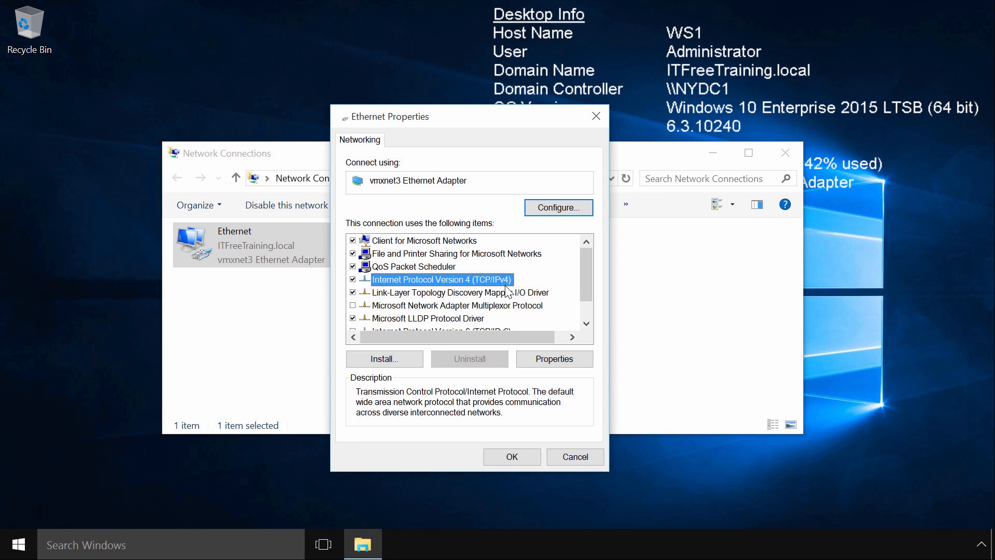
{"action": "left_click", "coordinate": [569, 364]}
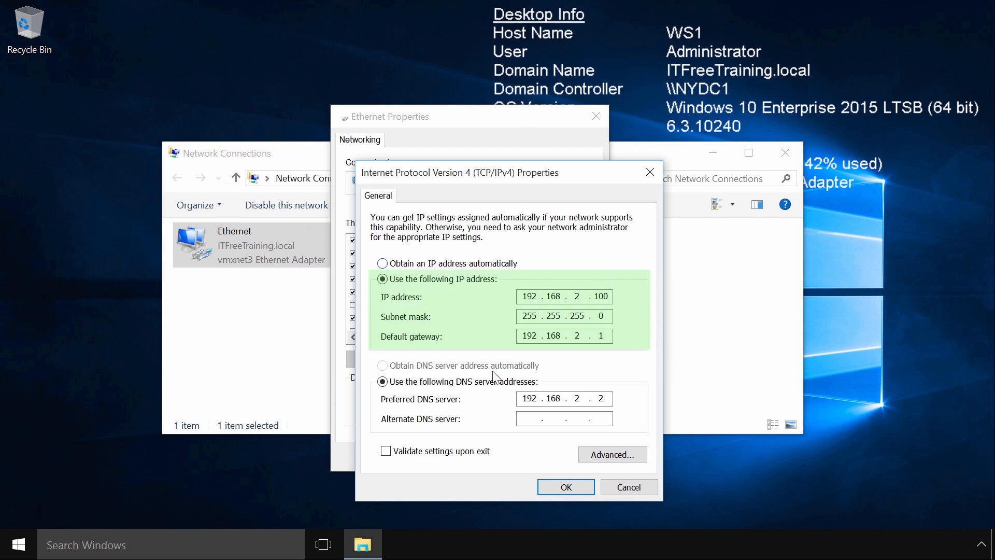
{"action": "left_click", "coordinate": [567, 487]}
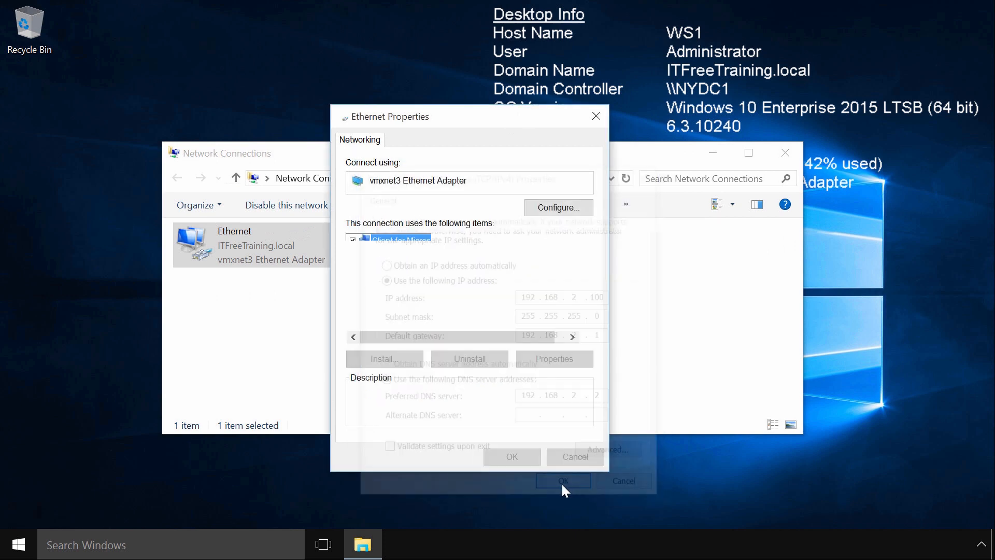
Check whether Internet Protocol Version 6 (TCP/IPv6) is enabled for the Ethernet connection, and close its properties and Network Connections
{"action": "left_click_drag", "start_coordinate": [590, 266], "coordinate": [592, 311]}
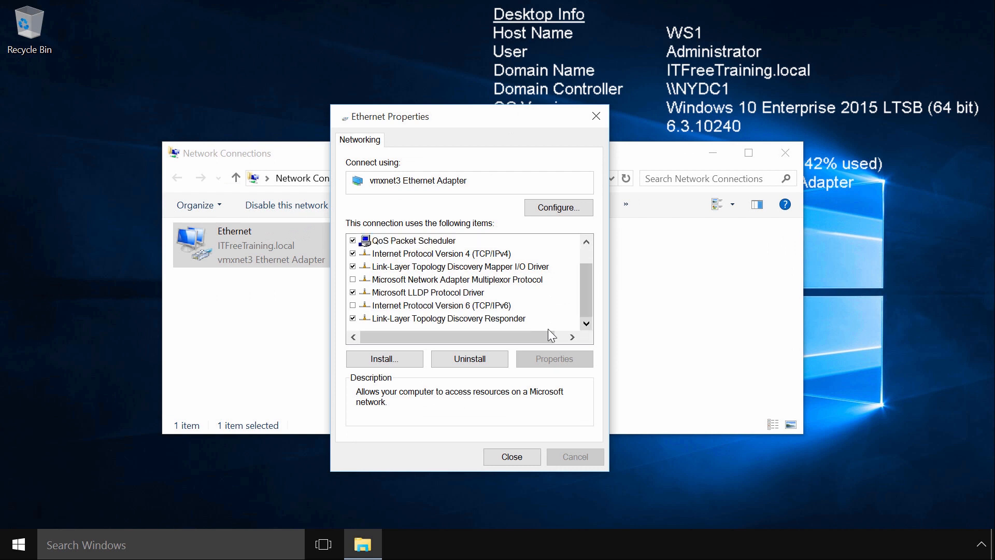
{"action": "left_click", "coordinate": [366, 308]}
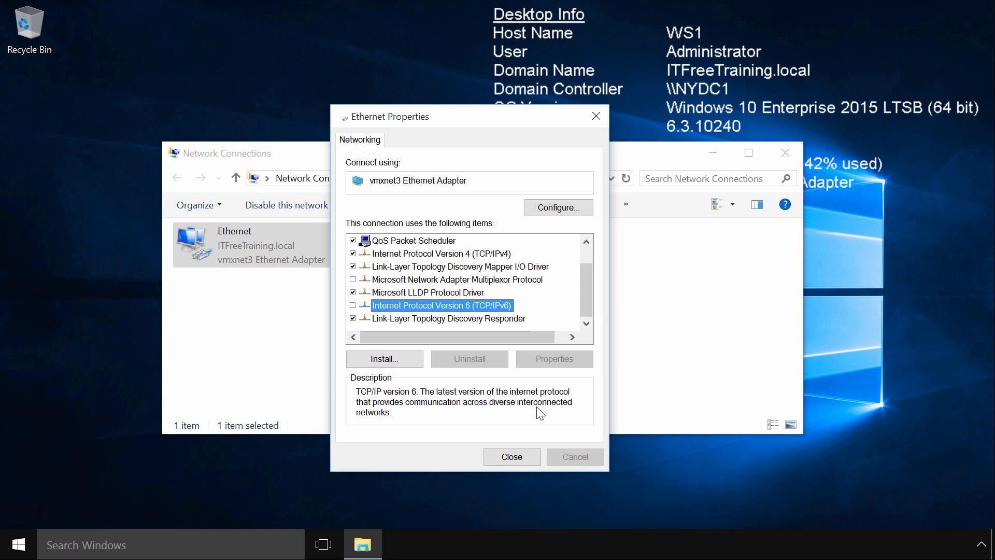
{"action": "left_click", "coordinate": [521, 456]}
{"action": "left_click", "coordinate": [786, 154]}
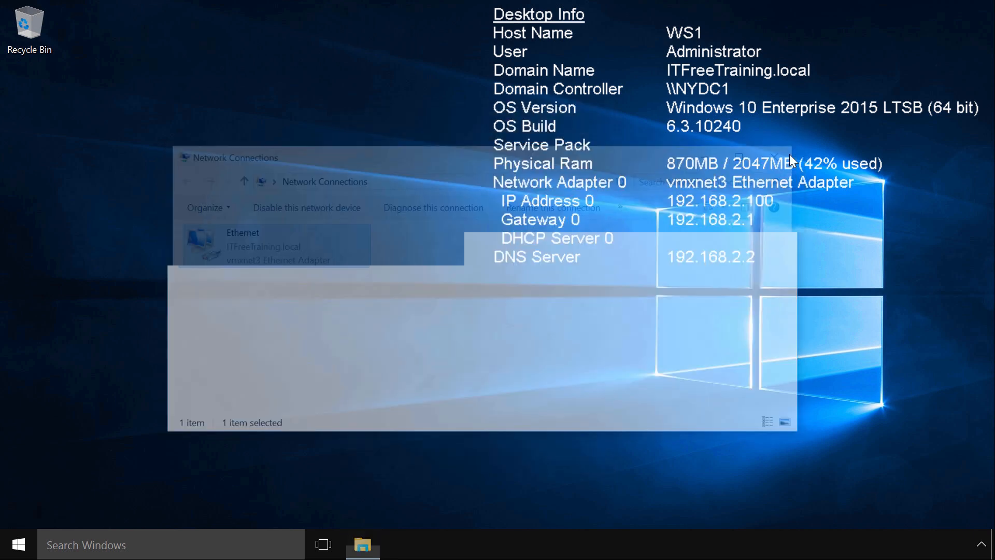
Open a command prompt, change to the root directory with cd \ and run IPConfig to view the network configuration
{"action": "right_click", "coordinate": [20, 543]}
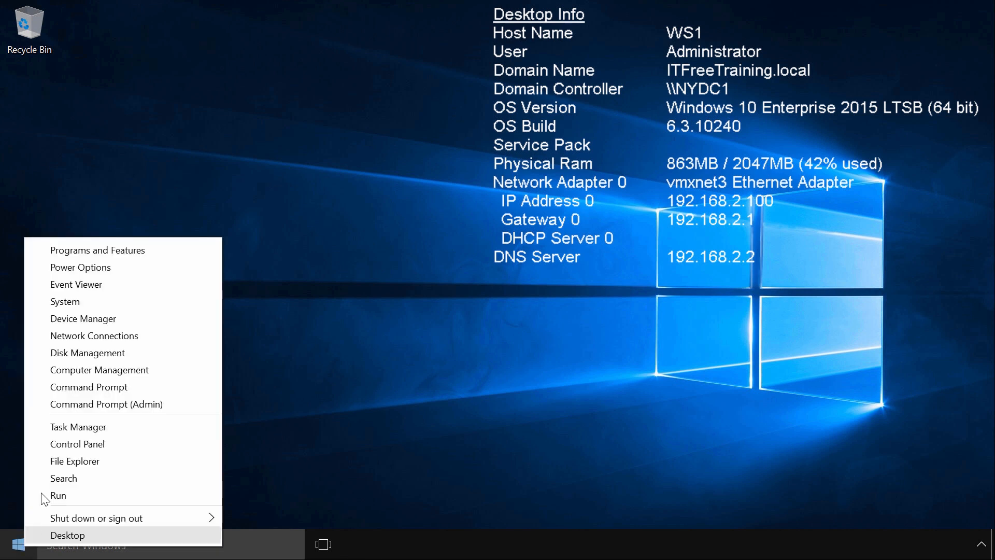
{"action": "left_click", "coordinate": [137, 390]}
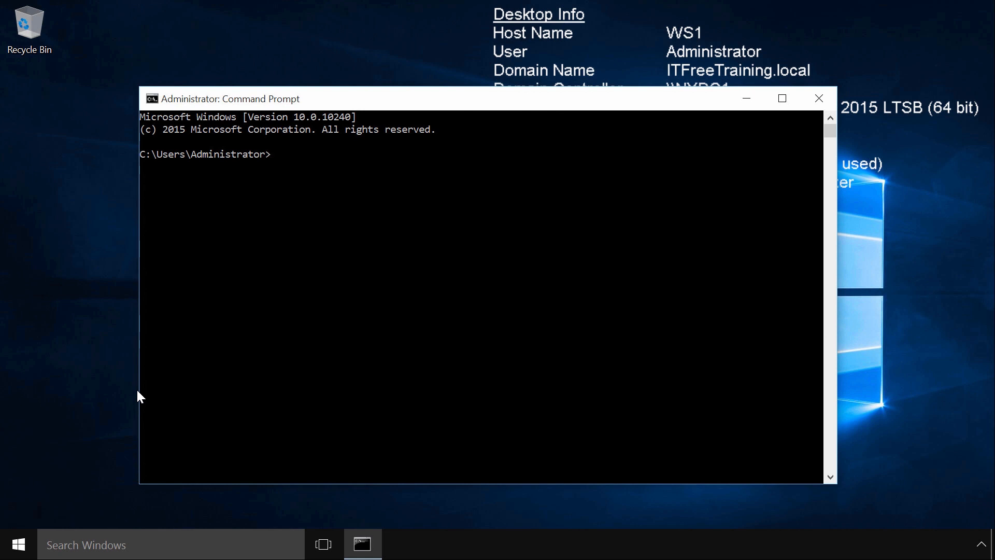
{"action": "type", "text": "cd \\"}
{"action": "key", "text": "Return"}
{"action": "type", "text": "IPConfig"}
{"action": "key", "text": "Return"}
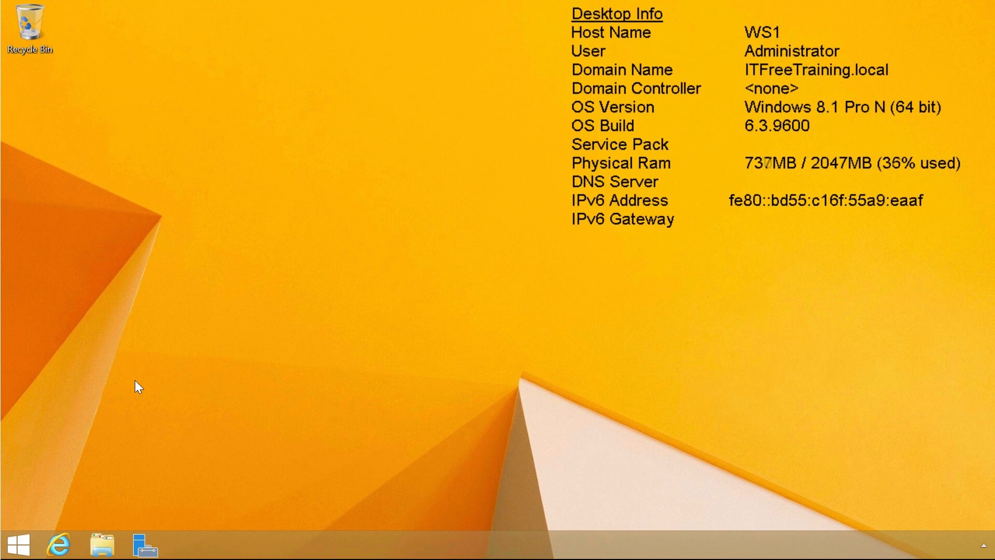
On the Windows 8.1 workstation, open the properties of the Ethernet connection from Network Connections
{"action": "right_click", "coordinate": [18, 544]}
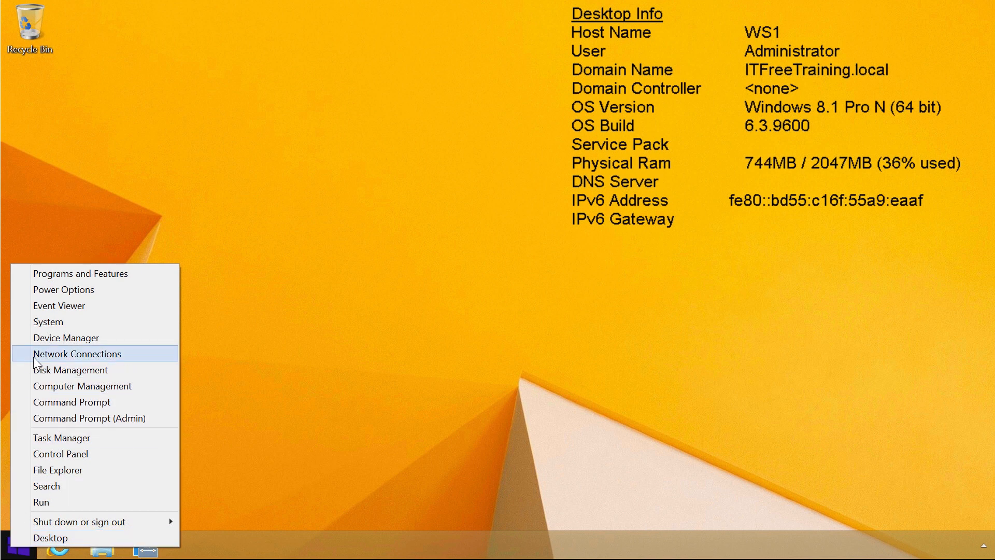
{"action": "left_click", "coordinate": [133, 359]}
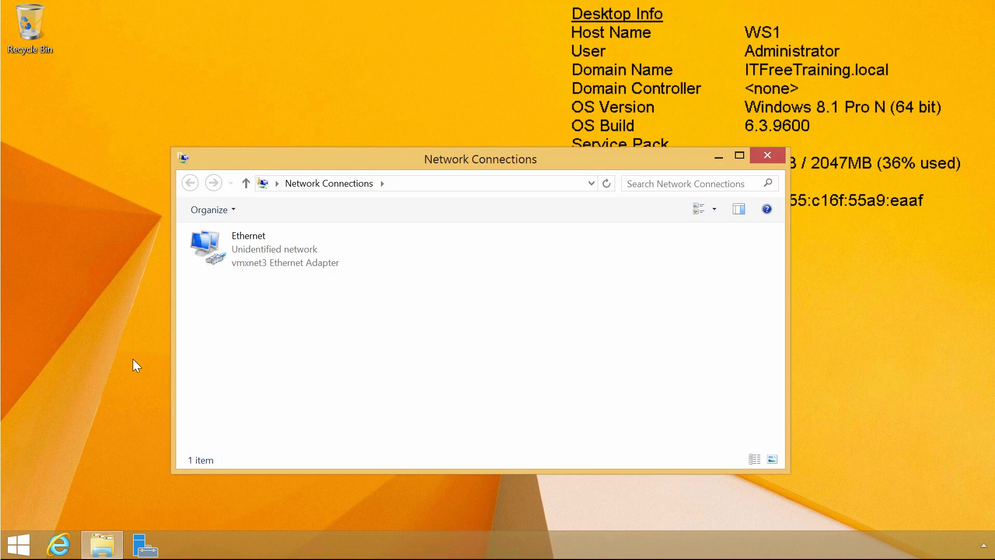
{"action": "left_click", "coordinate": [211, 264]}
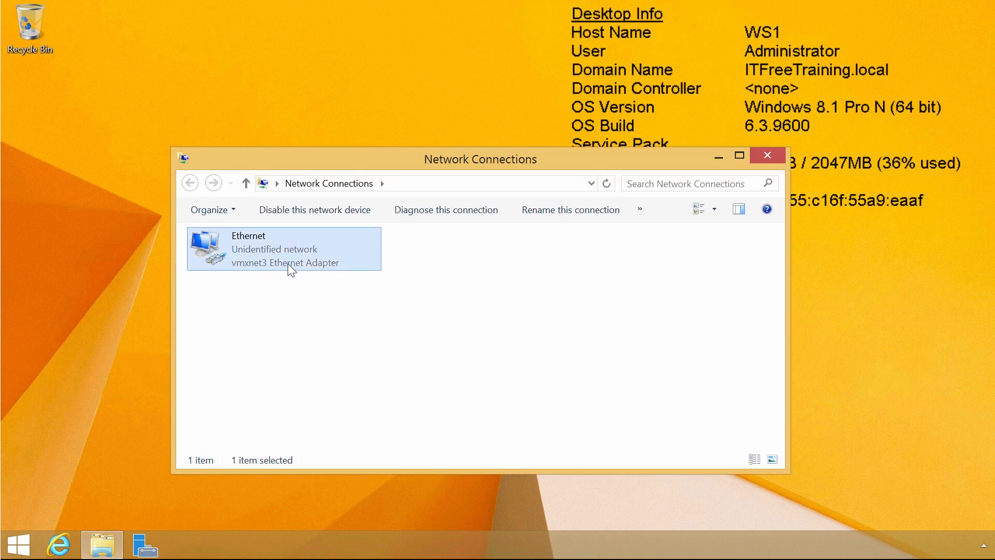
{"action": "right_click", "coordinate": [340, 262]}
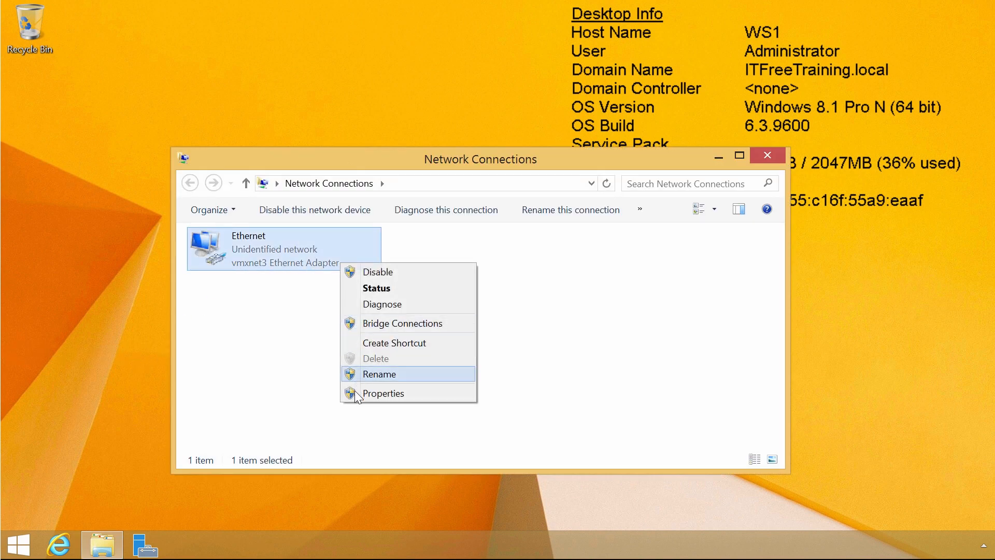
{"action": "left_click", "coordinate": [409, 393]}
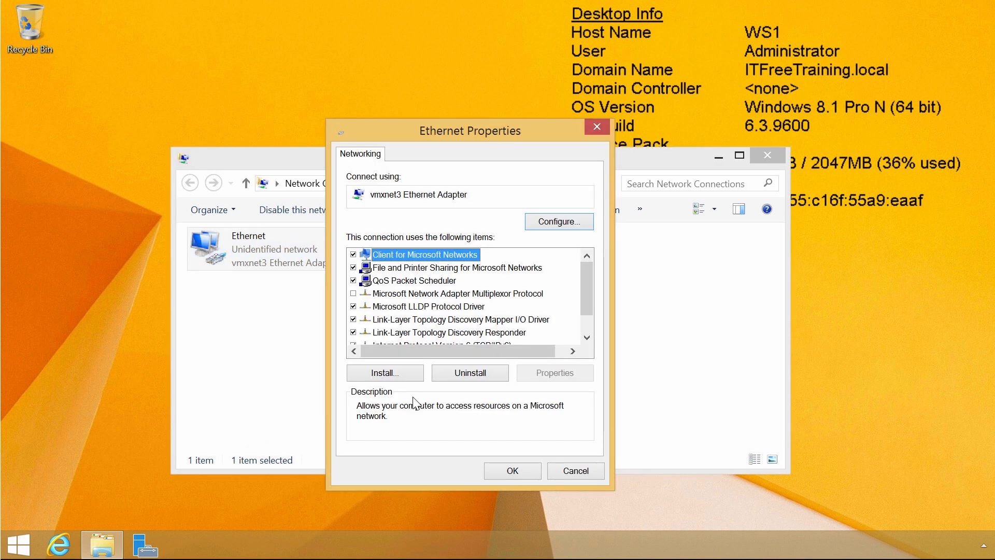
Check whether Internet Protocol Version 4 (TCP/IPv4) is enabled among the Ethernet connection's items
{"action": "left_click", "coordinate": [586, 337]}
{"action": "left_click", "coordinate": [586, 336]}
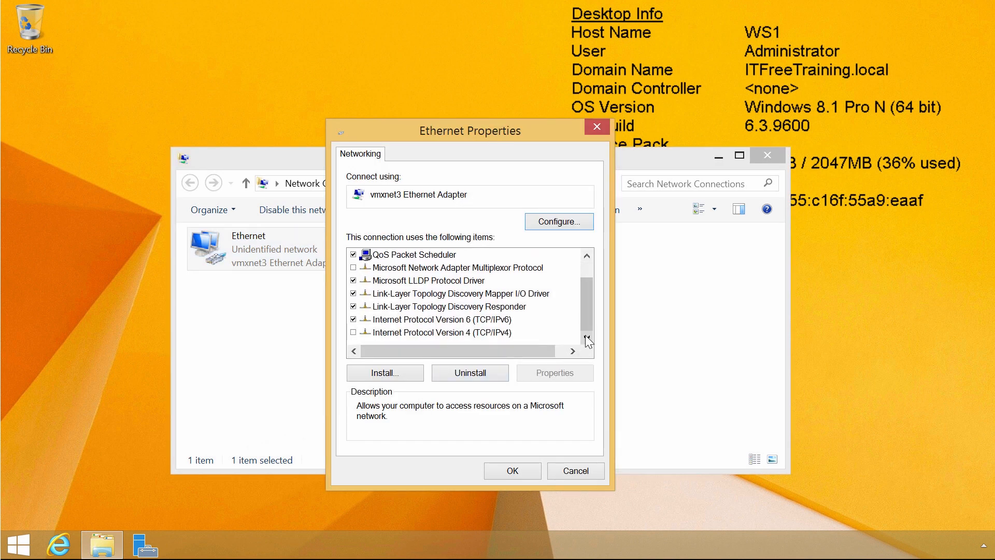
{"action": "left_click", "coordinate": [378, 334]}
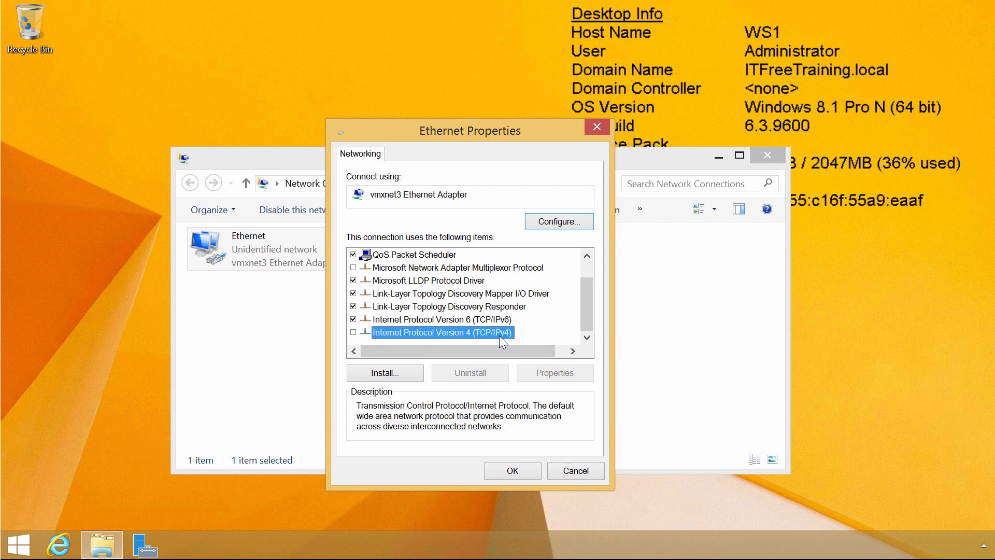
View the Ethernet connection's Internet Protocol Version 6 (TCP/IPv6) settings, and close all network windows without changing anything
{"action": "left_click", "coordinate": [375, 320]}
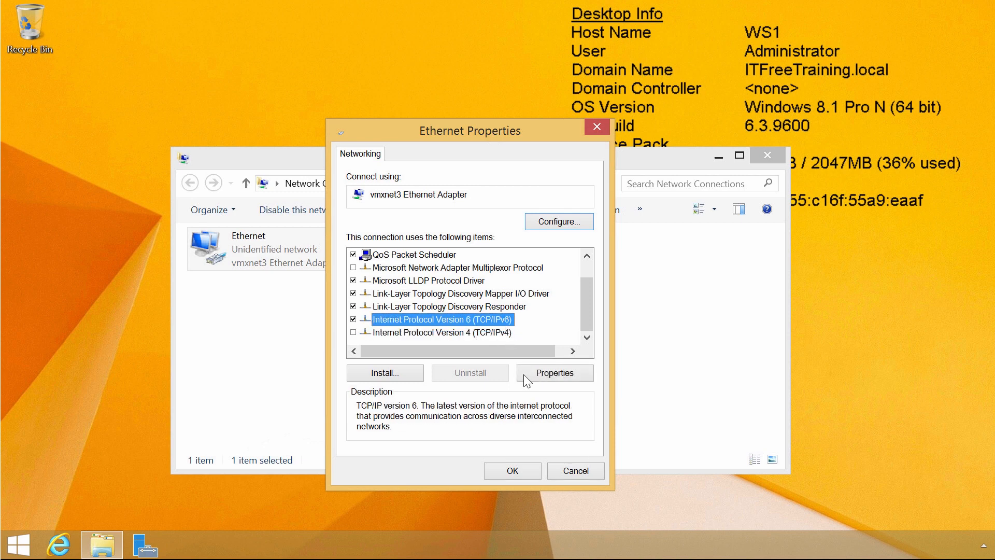
{"action": "left_click", "coordinate": [579, 383]}
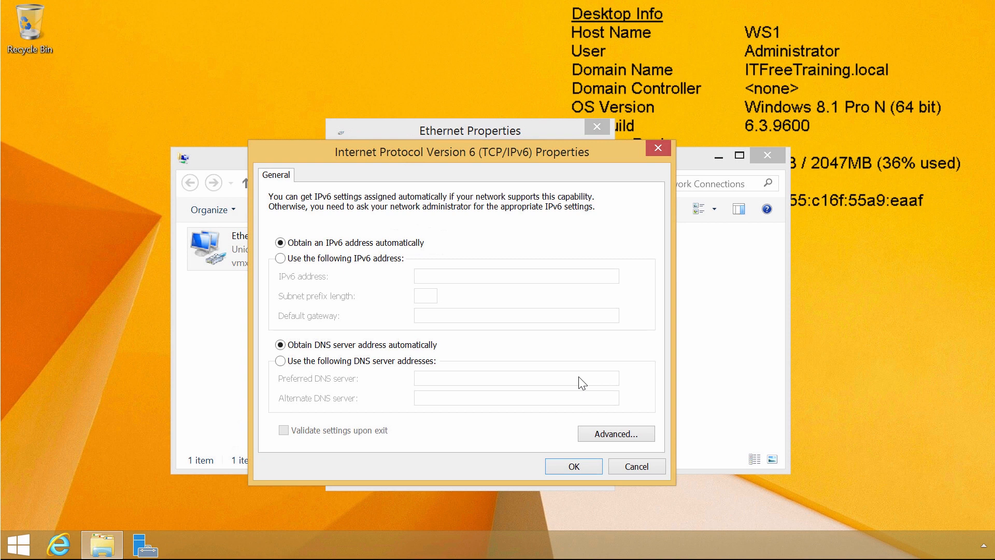
{"action": "left_click", "coordinate": [577, 465]}
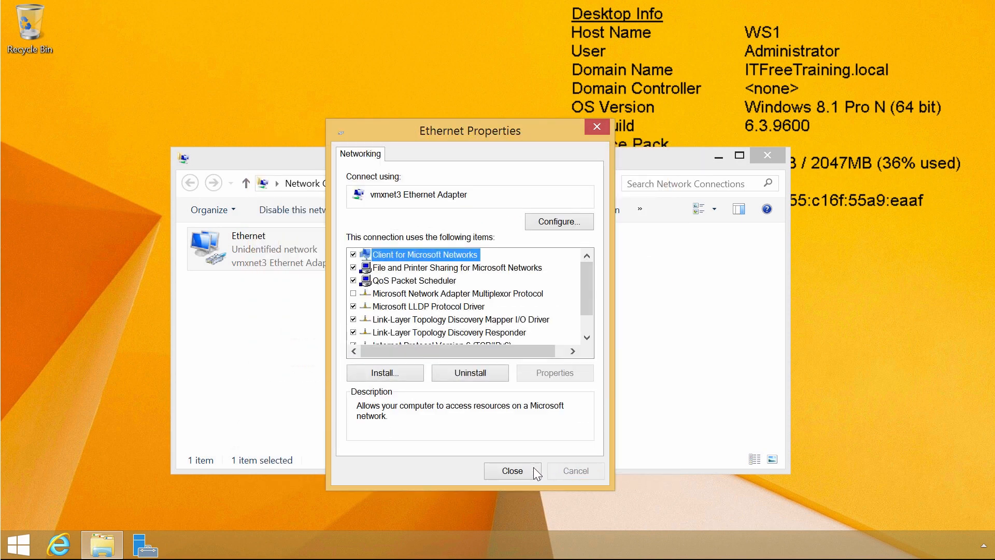
{"action": "left_click", "coordinate": [533, 467]}
{"action": "left_click", "coordinate": [772, 155]}
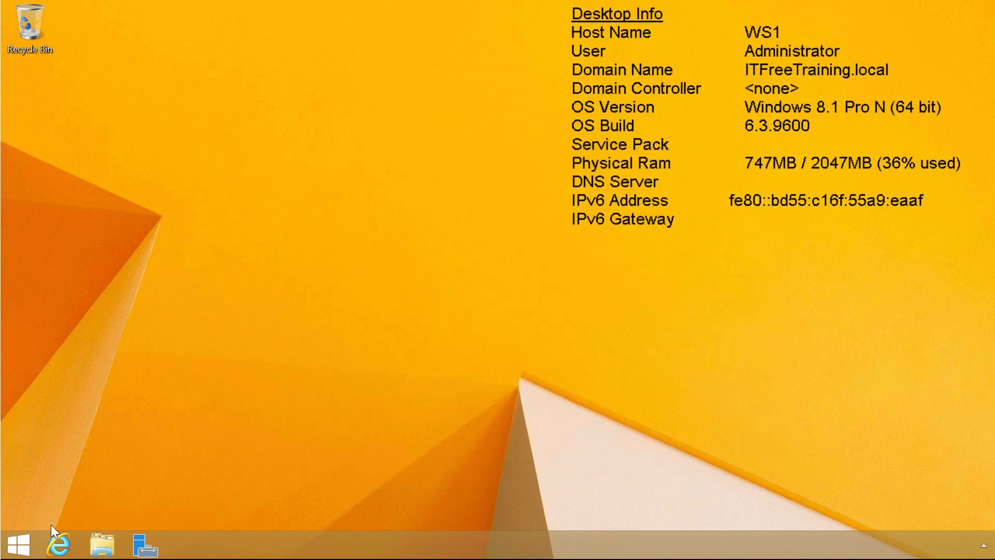
Open an administrator command prompt, change to the root directory with cd \ and run IPConfig to view the IPv6 configuration
{"action": "right_click", "coordinate": [17, 547]}
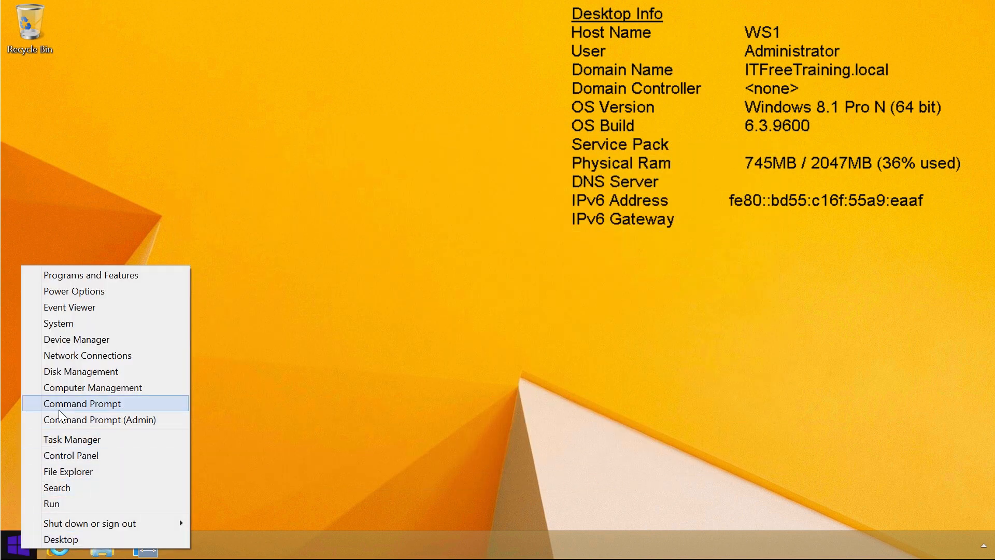
{"action": "left_click", "coordinate": [124, 420]}
{"action": "type", "text": "cd"}
{"action": "type", "text": " \\"}
{"action": "key", "text": "Return"}
{"action": "type", "text": "IPConfig"}
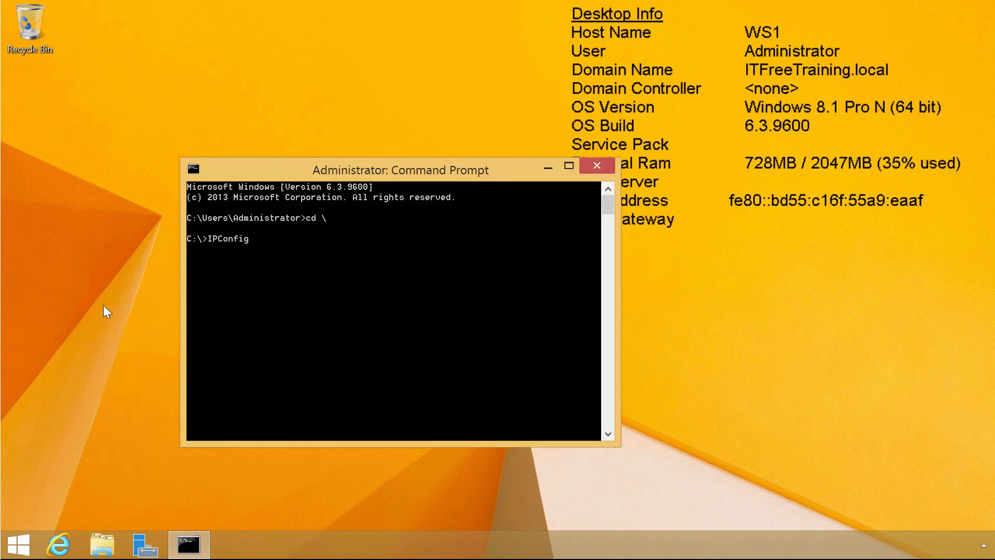
{"action": "key", "text": "Return"}
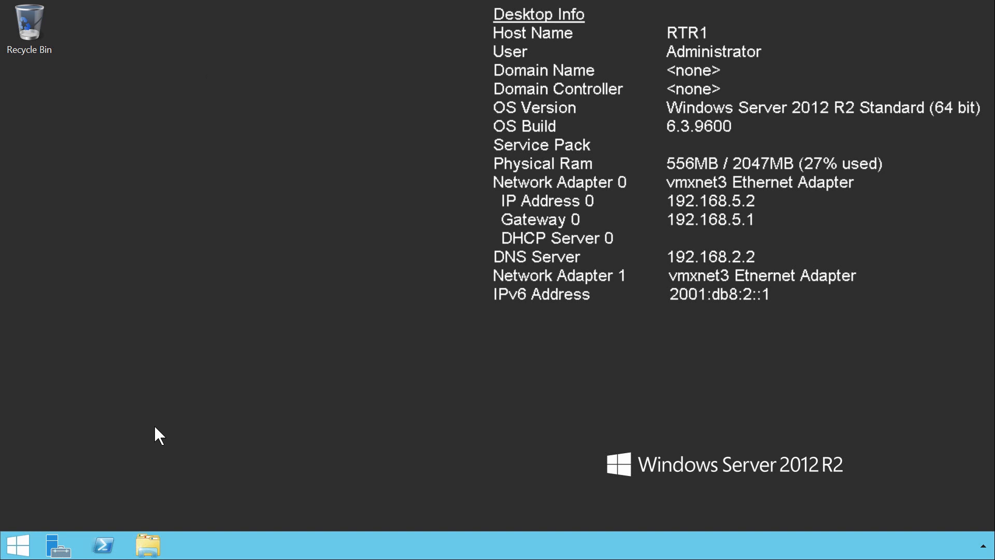
On the RTR1 server, open the properties of the IPv4 Network connection from Network Connections
{"action": "right_click", "coordinate": [18, 544]}
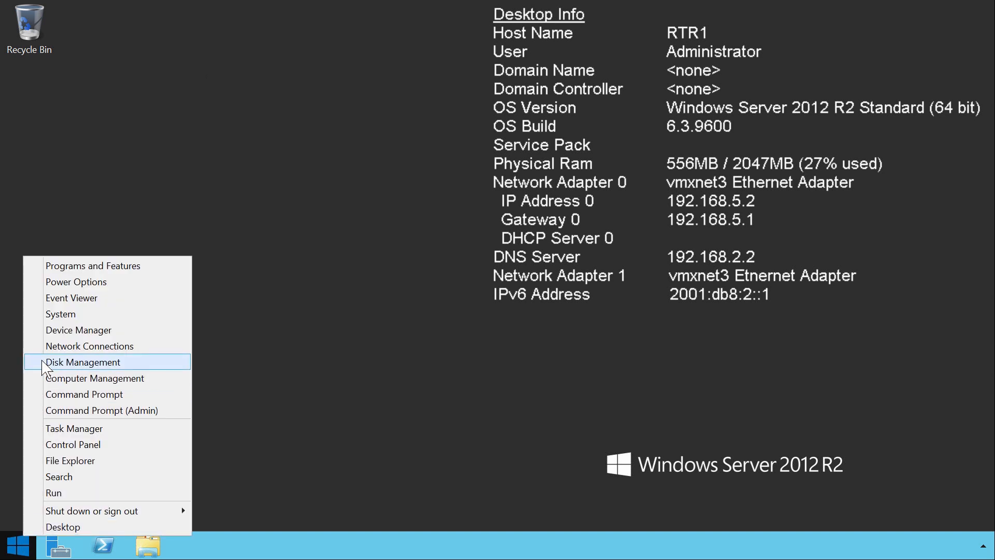
{"action": "left_click", "coordinate": [136, 351]}
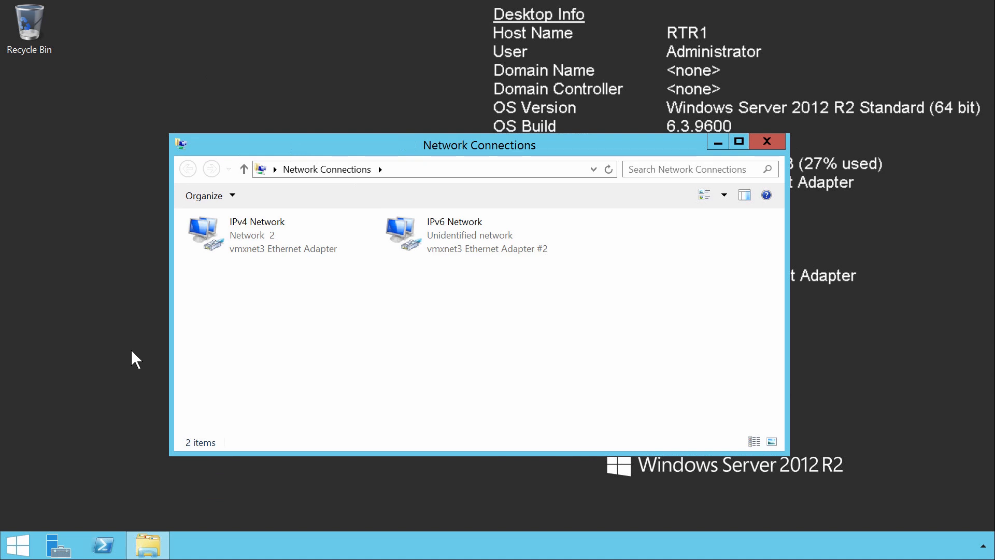
{"action": "left_click", "coordinate": [192, 249]}
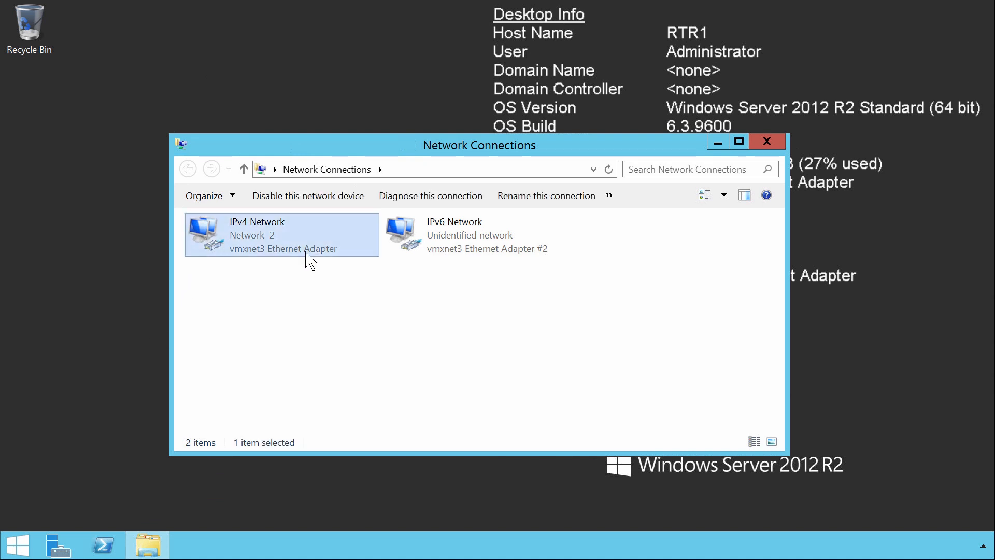
{"action": "right_click", "coordinate": [339, 253]}
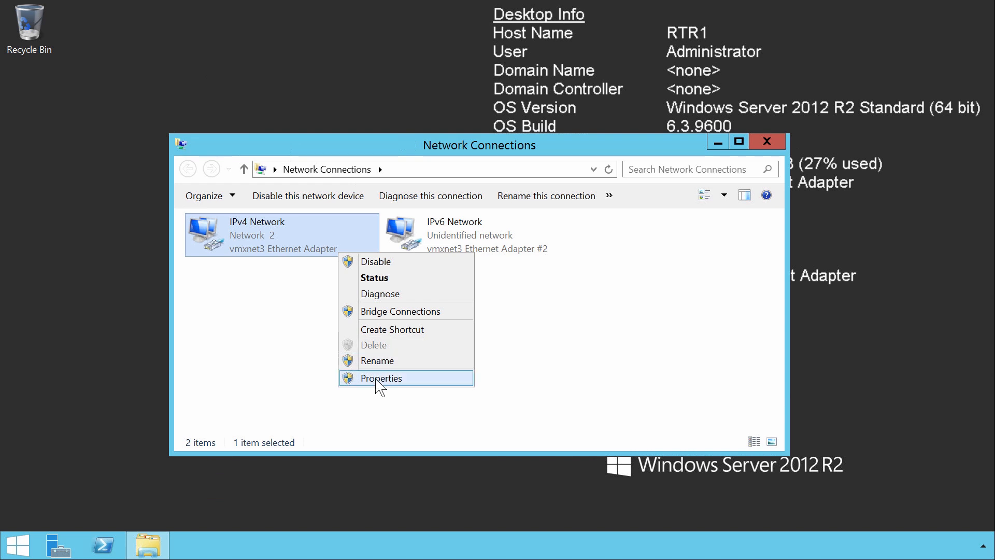
{"action": "left_click", "coordinate": [407, 383]}
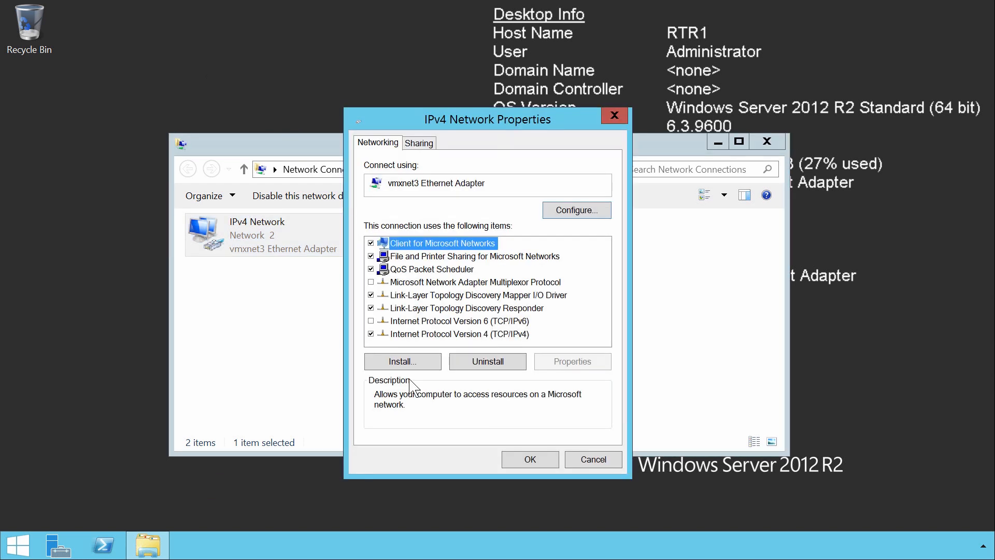
View the IPv4 Network connection's Internet Protocol Version 4 (TCP/IPv4) settings, then close its properties without changing anything
{"action": "left_click", "coordinate": [396, 323]}
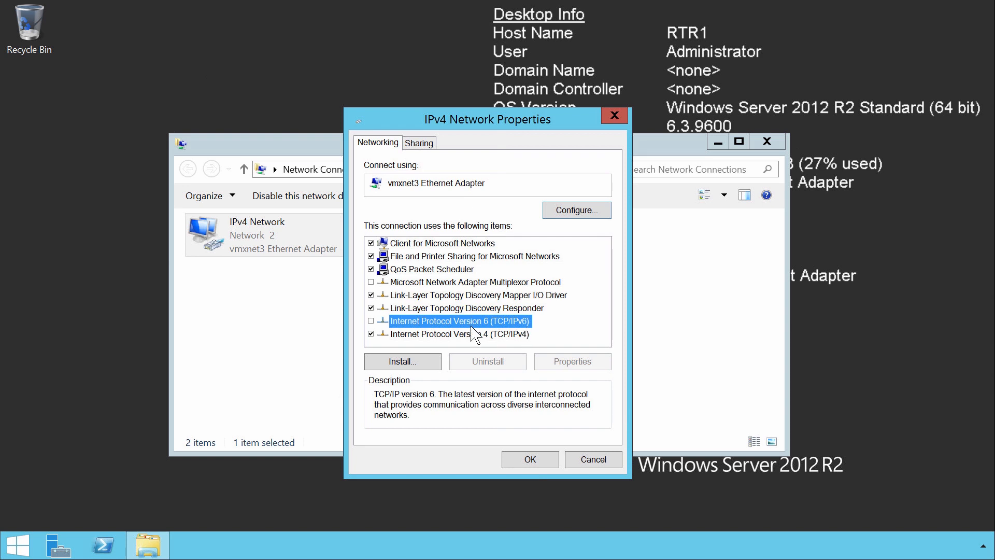
{"action": "left_click", "coordinate": [402, 336]}
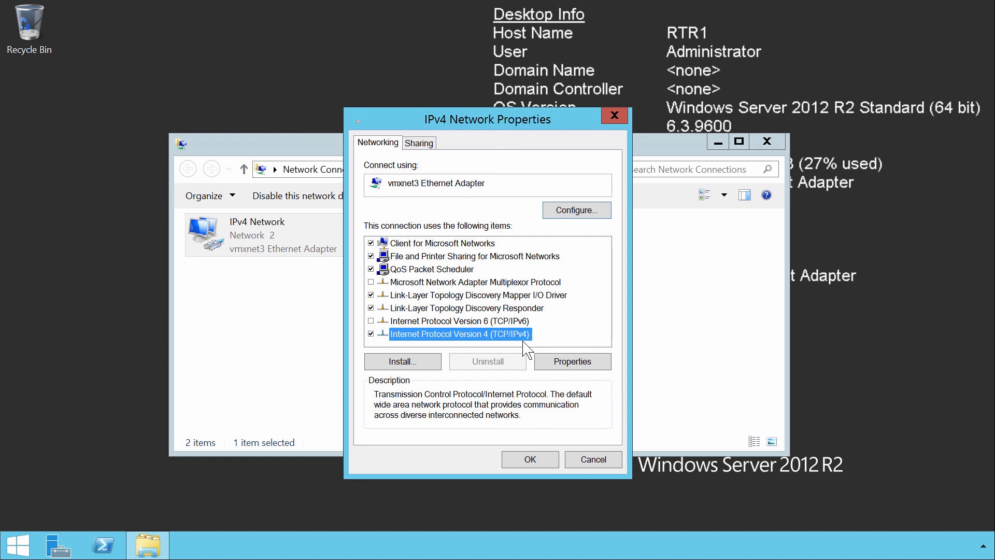
{"action": "left_click", "coordinate": [596, 364]}
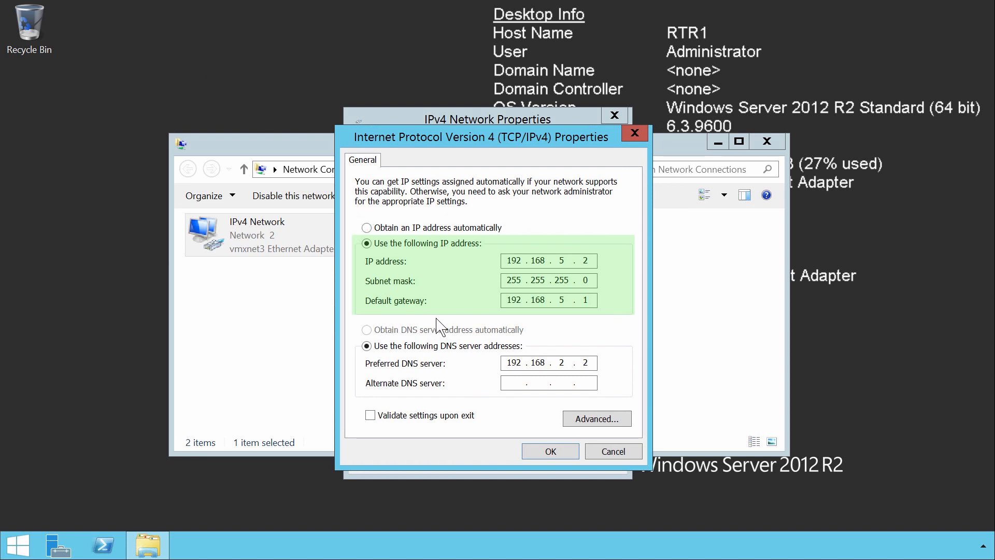
{"action": "left_click", "coordinate": [565, 454]}
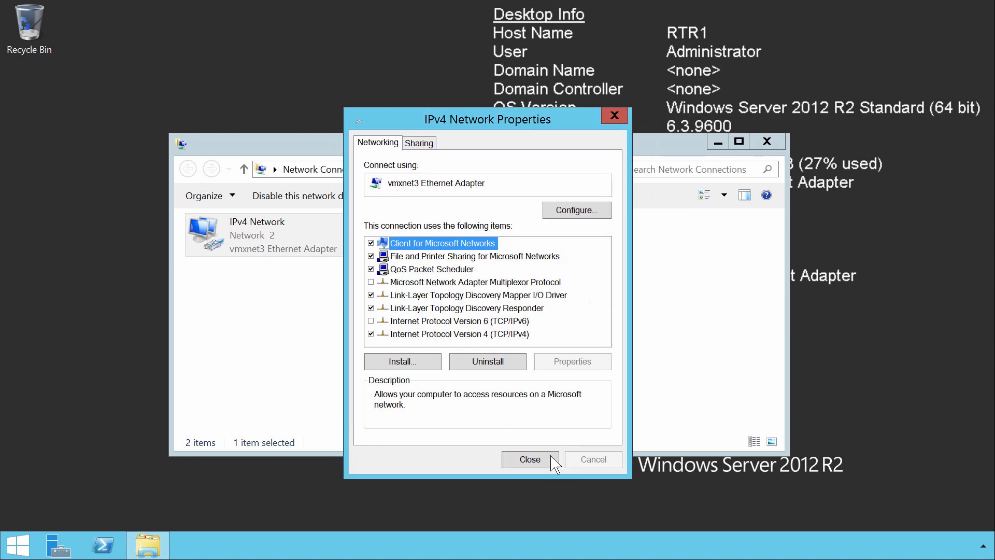
{"action": "left_click", "coordinate": [543, 458]}
View the IPv6 Network connection's Internet Protocol Version 6 (TCP/IPv6) settings, and close all network windows without changing anything
{"action": "left_click", "coordinate": [412, 251]}
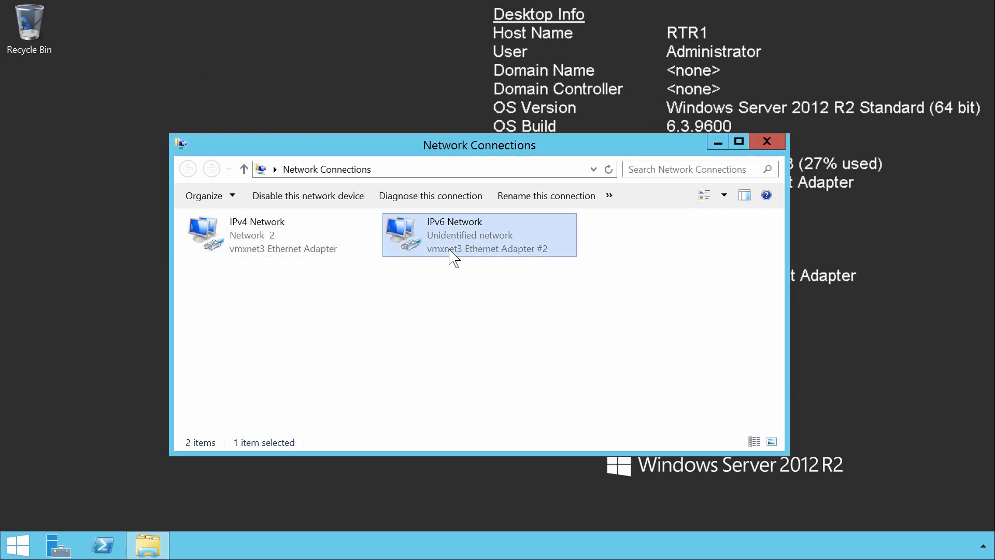
{"action": "right_click", "coordinate": [550, 254]}
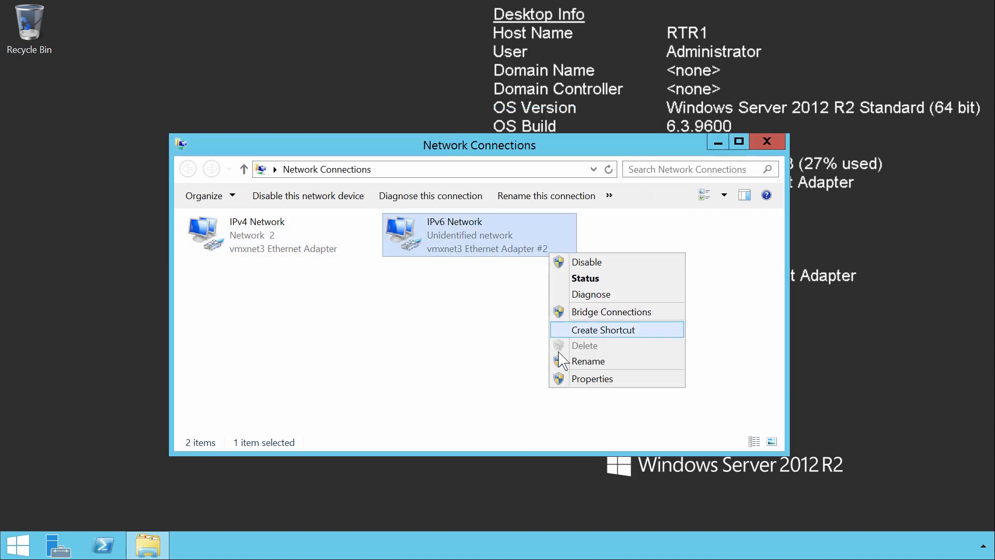
{"action": "left_click", "coordinate": [616, 385]}
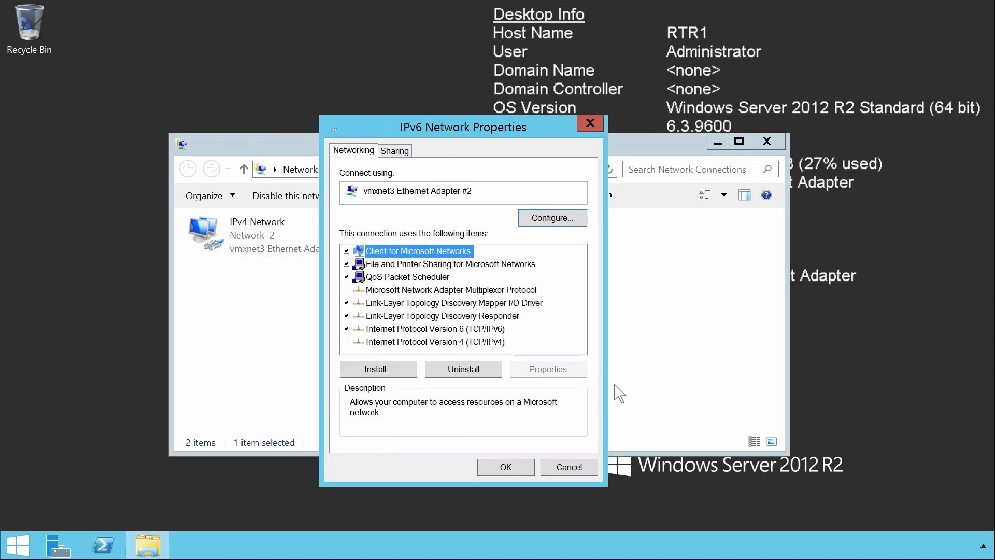
{"action": "left_click", "coordinate": [369, 345]}
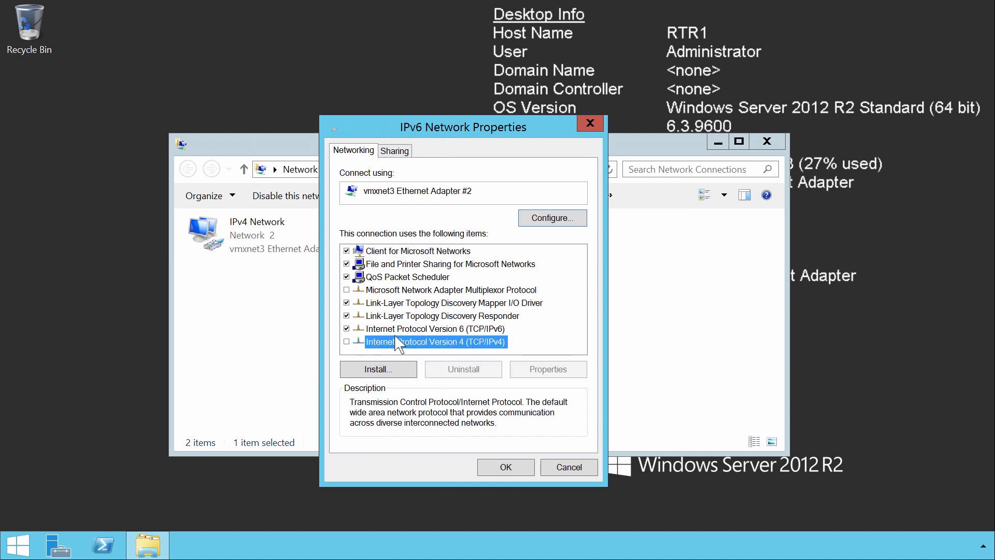
{"action": "left_click", "coordinate": [371, 329]}
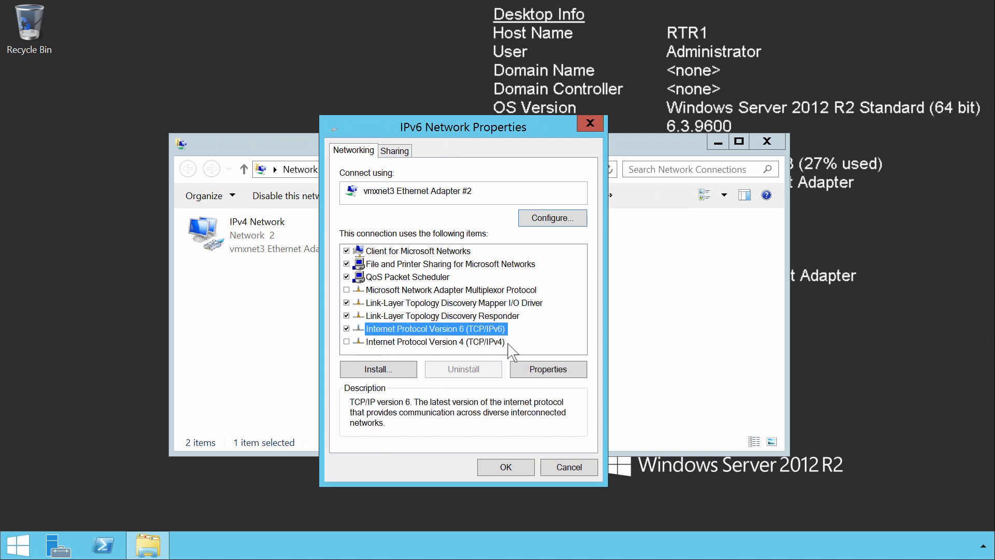
{"action": "left_click", "coordinate": [578, 375]}
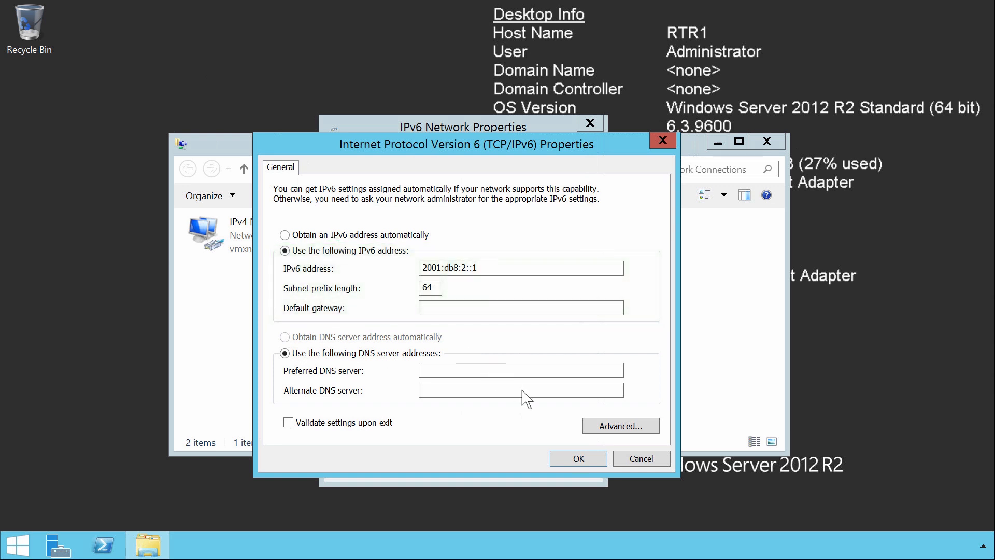
{"action": "left_click", "coordinate": [593, 461]}
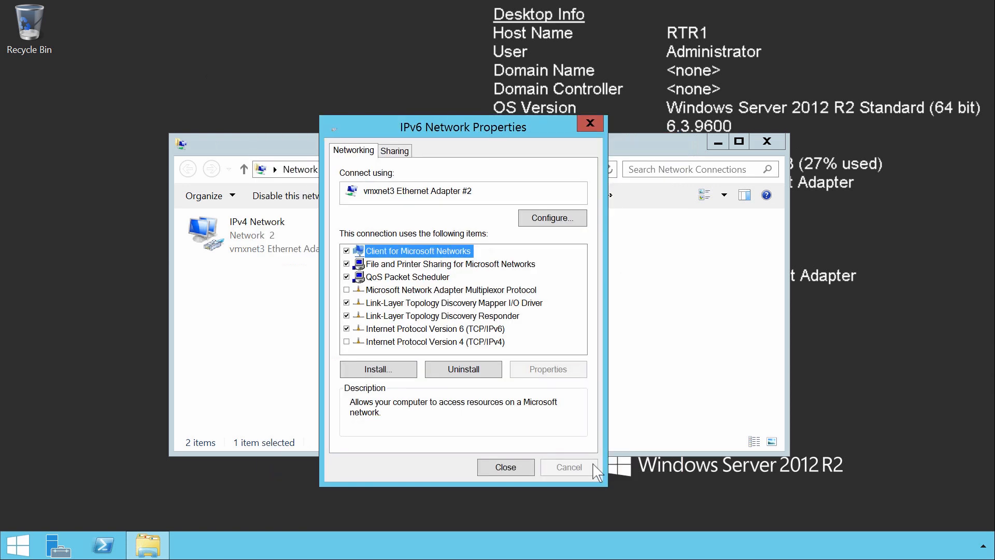
{"action": "left_click", "coordinate": [511, 468]}
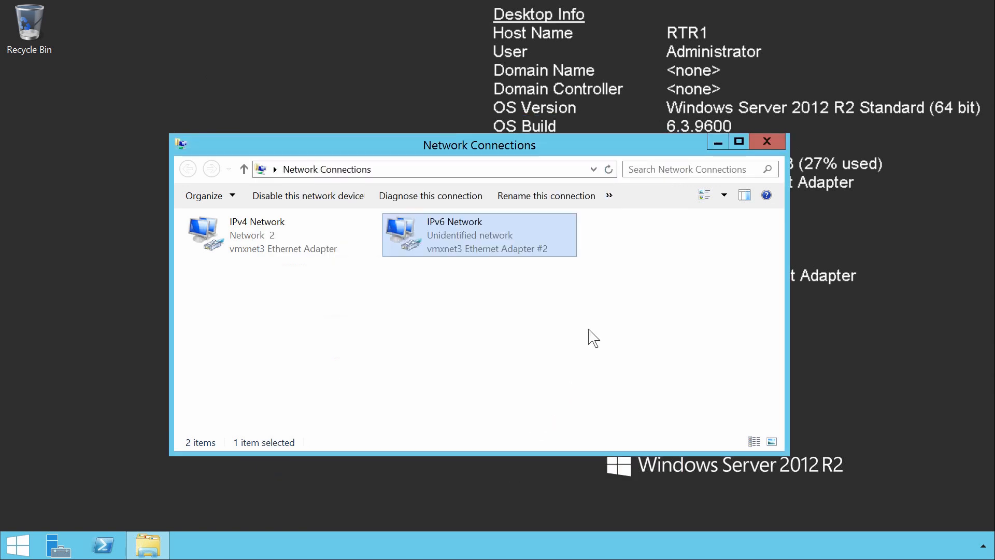
{"action": "key", "text": "alt+F4"}
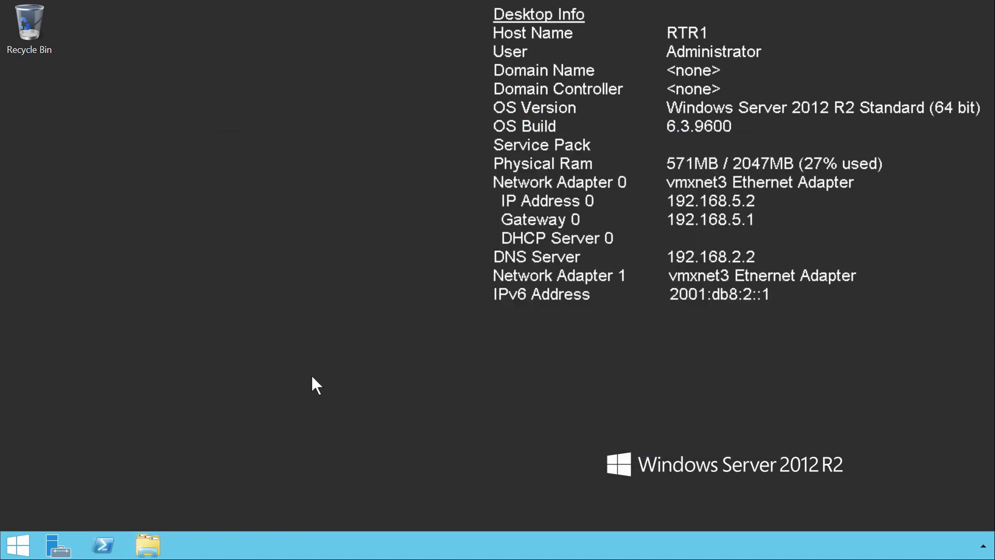
Launch the Registry Editor by running RegEdit
{"action": "right_click", "coordinate": [20, 543]}
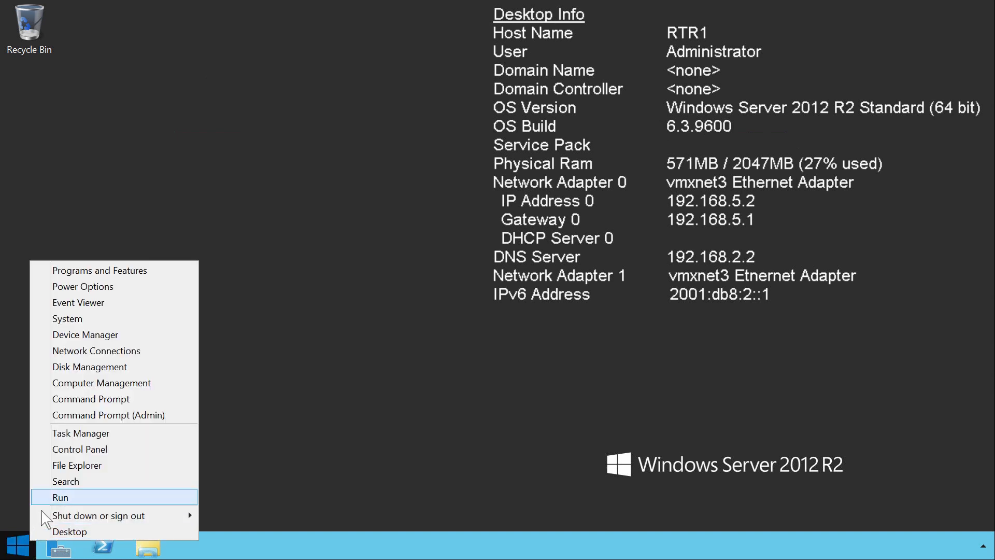
{"action": "left_click", "coordinate": [47, 498]}
{"action": "type", "text": "RegEdit"}
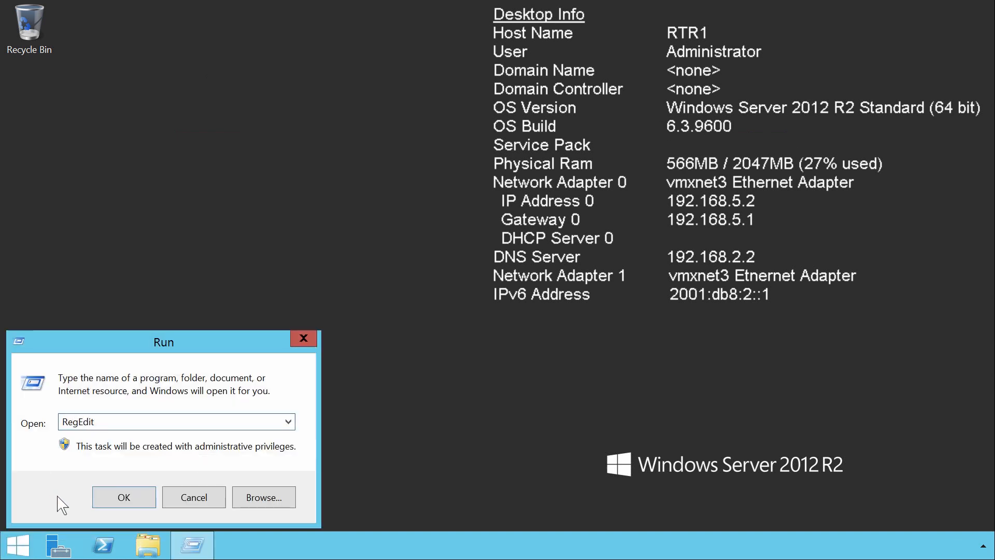
{"action": "key", "text": "Return"}
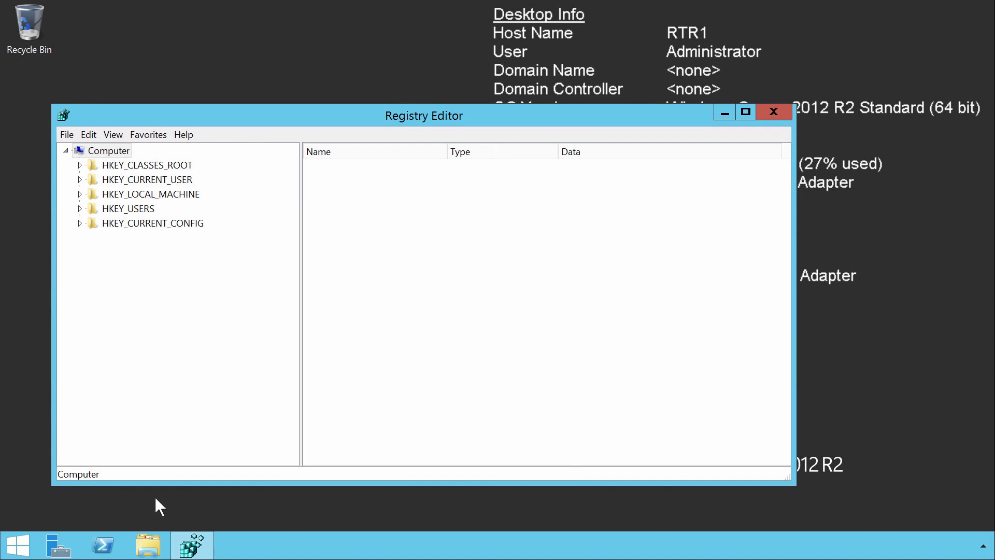
Navigate to the registry key HKEY_LOCAL_MACHINE\SYSTEM\CurrentControlSet\Services\Tcpip\Parameters
{"action": "left_click", "coordinate": [112, 197]}
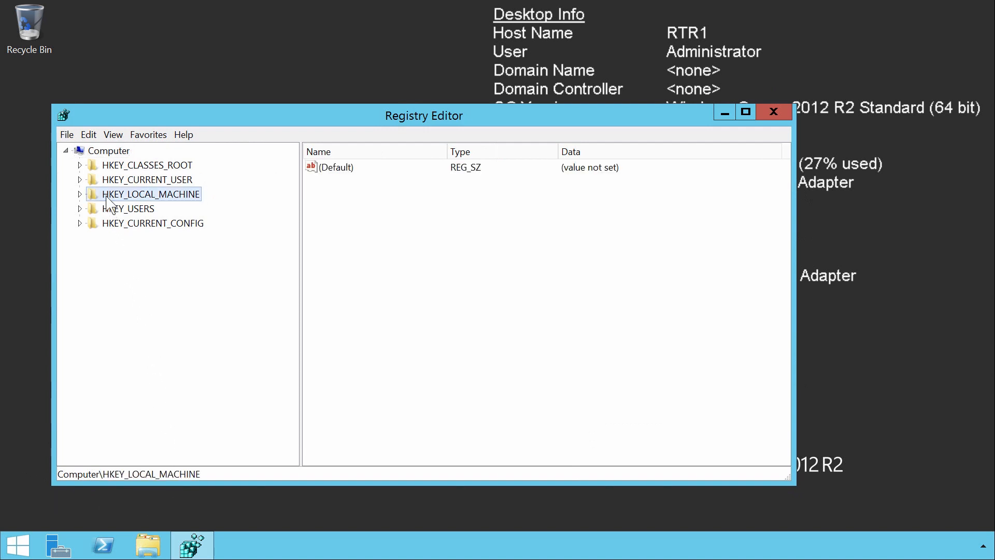
{"action": "double_click", "coordinate": [112, 197]}
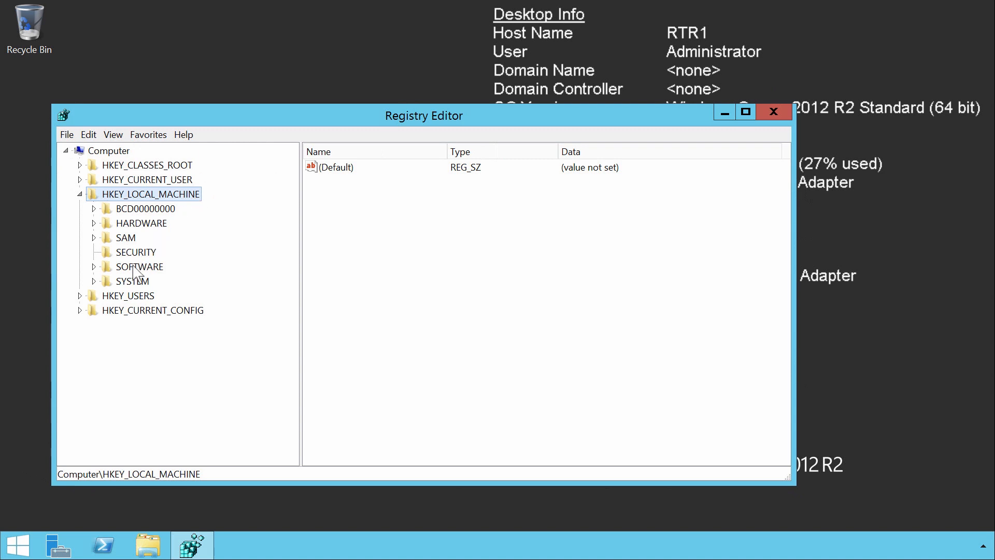
{"action": "left_click", "coordinate": [136, 283]}
{"action": "double_click", "coordinate": [147, 283]}
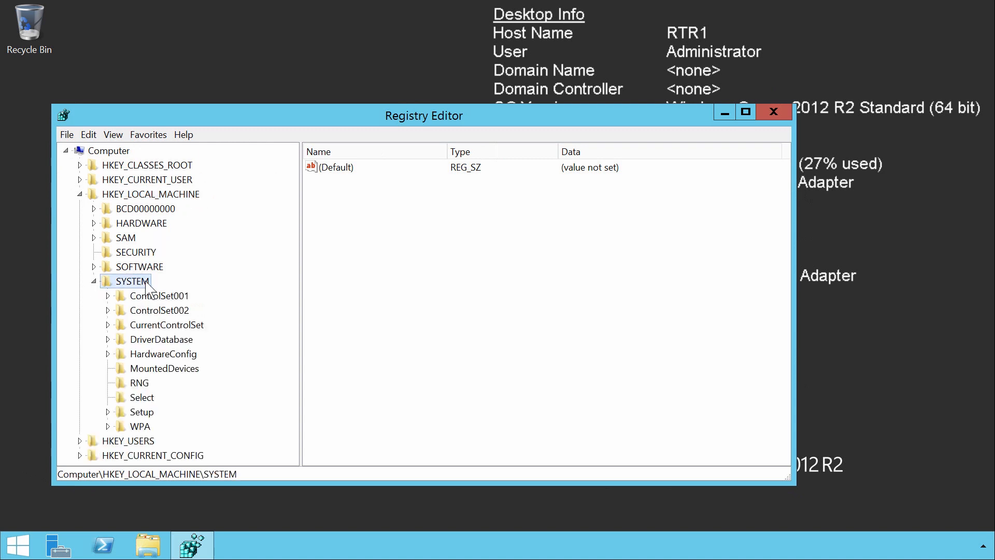
{"action": "left_click", "coordinate": [129, 323]}
{"action": "double_click", "coordinate": [131, 325]}
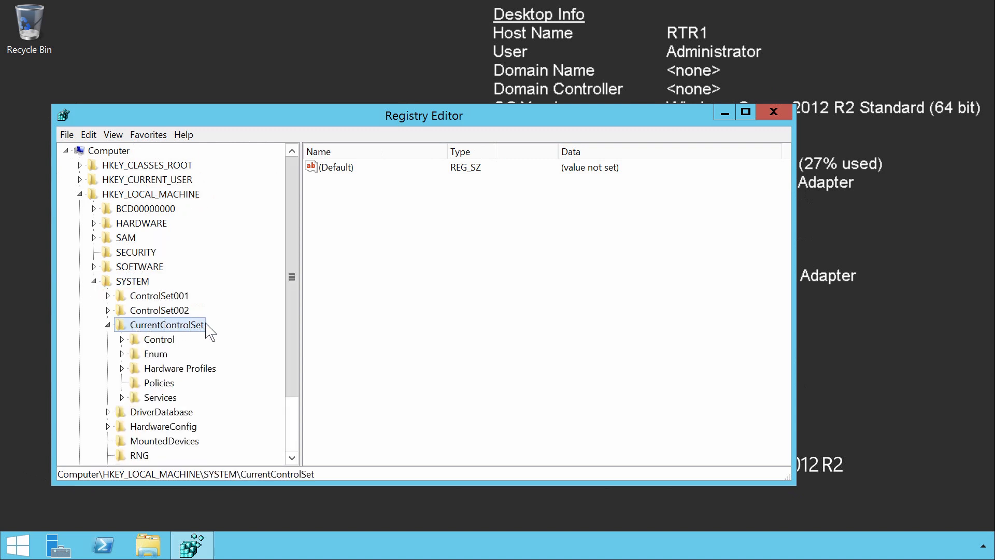
{"action": "left_click", "coordinate": [171, 397]}
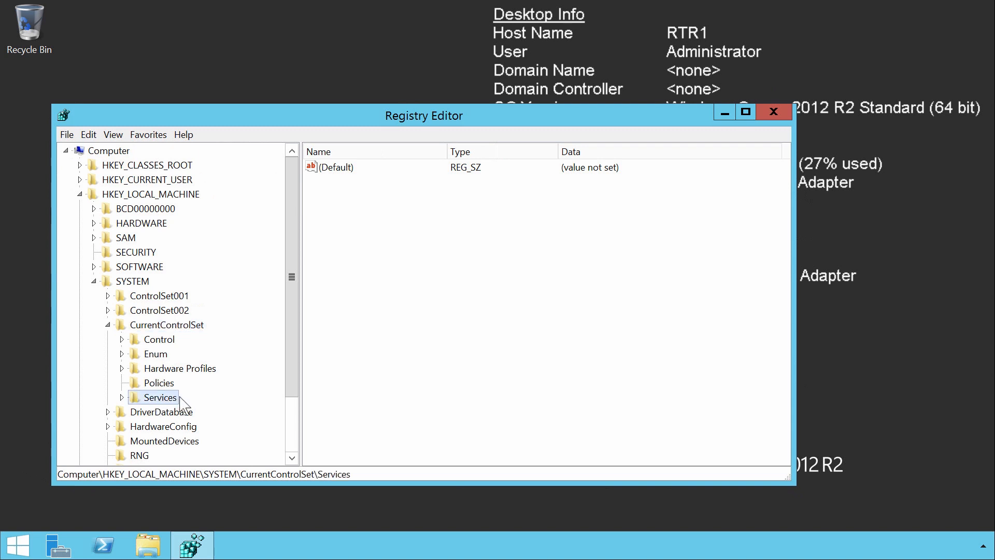
{"action": "double_click", "coordinate": [172, 398]}
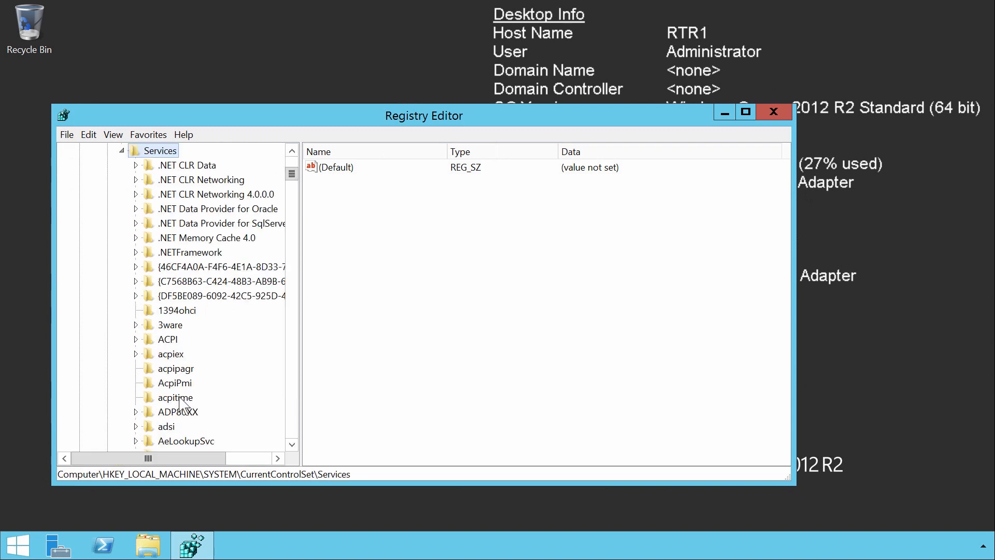
{"action": "type", "text": "tcpip"}
{"action": "key", "text": "Right"}
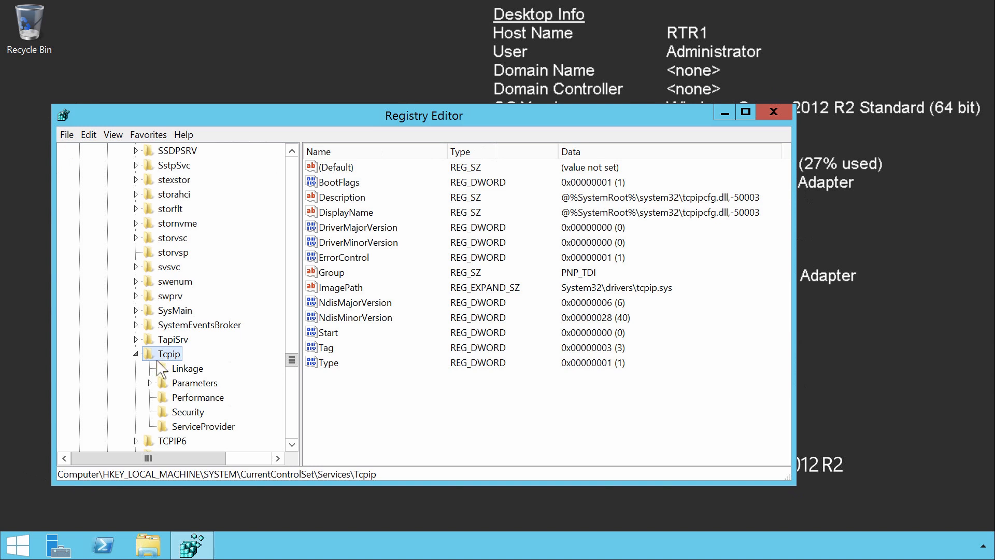
{"action": "left_click", "coordinate": [182, 384]}
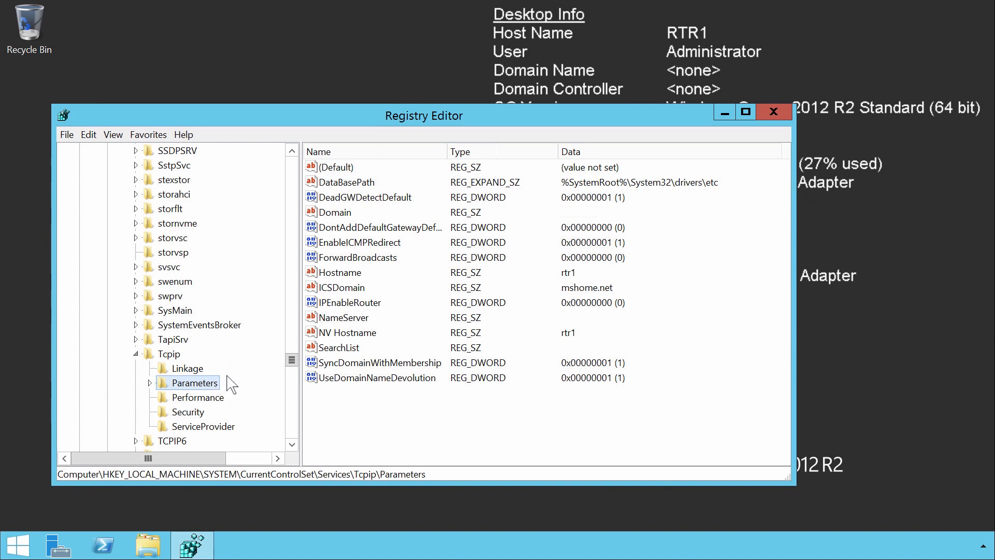
Set the IPEnableRouter DWORD value to 1 and close the Registry Editor
{"action": "left_click", "coordinate": [324, 306]}
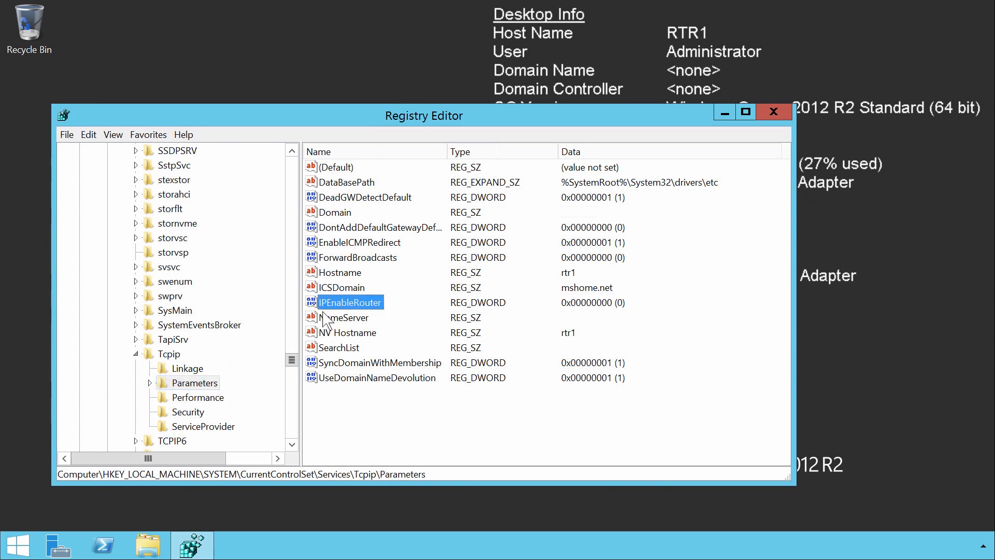
{"action": "double_click", "coordinate": [381, 308]}
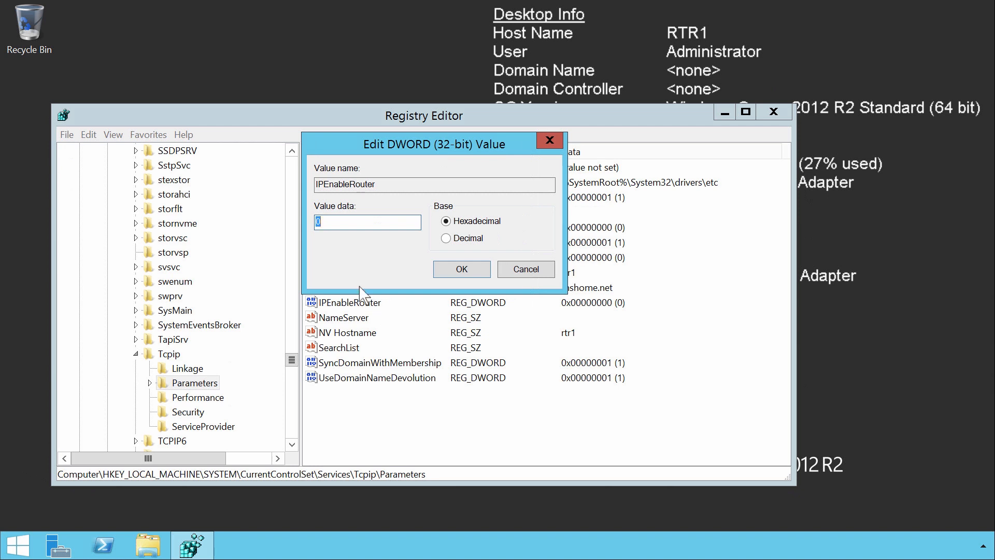
{"action": "type", "text": "1"}
{"action": "left_click", "coordinate": [490, 271]}
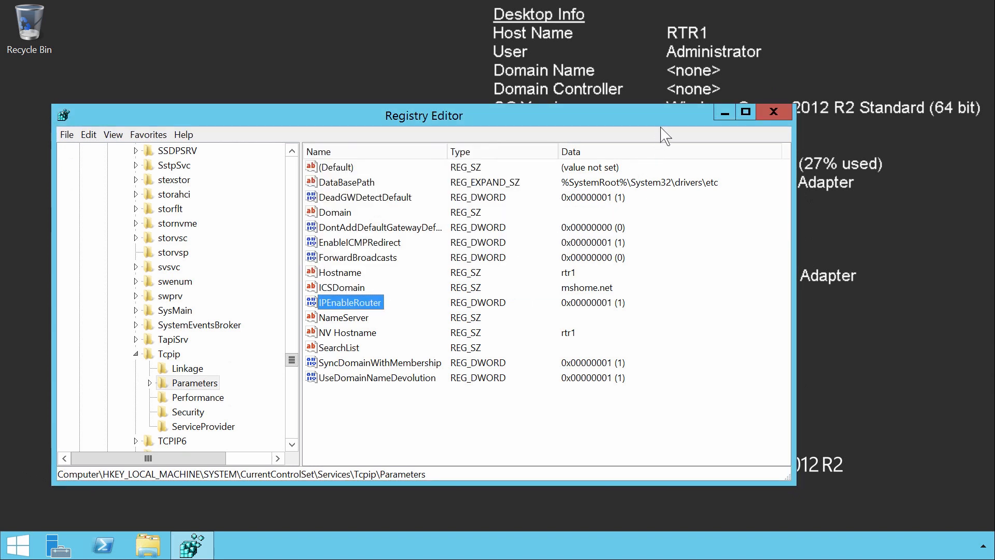
{"action": "key", "text": "alt+F4"}
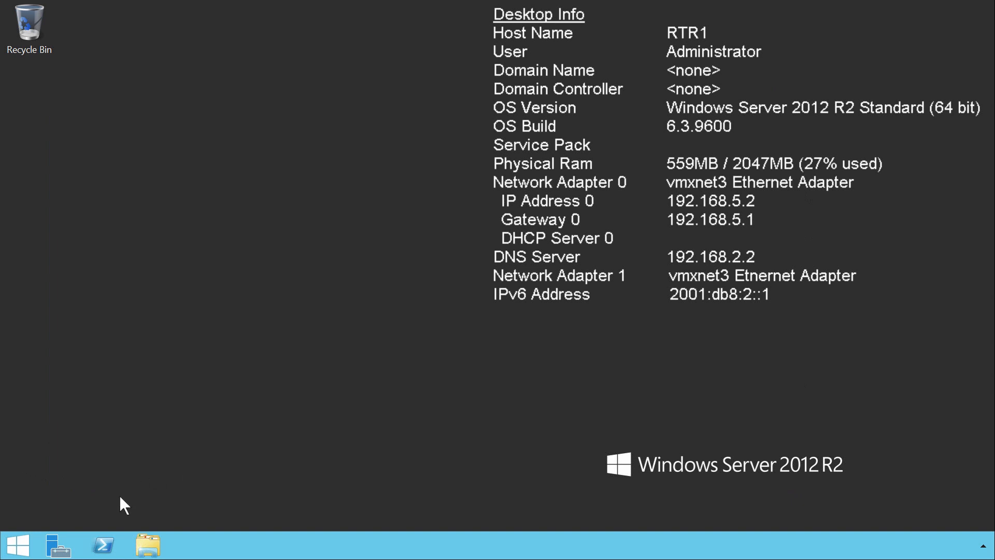
Restart the RTR1 server, giving Other (Unplanned) as the reason
{"action": "right_click", "coordinate": [18, 545]}
{"action": "mouse_move", "coordinate": [90, 516]}
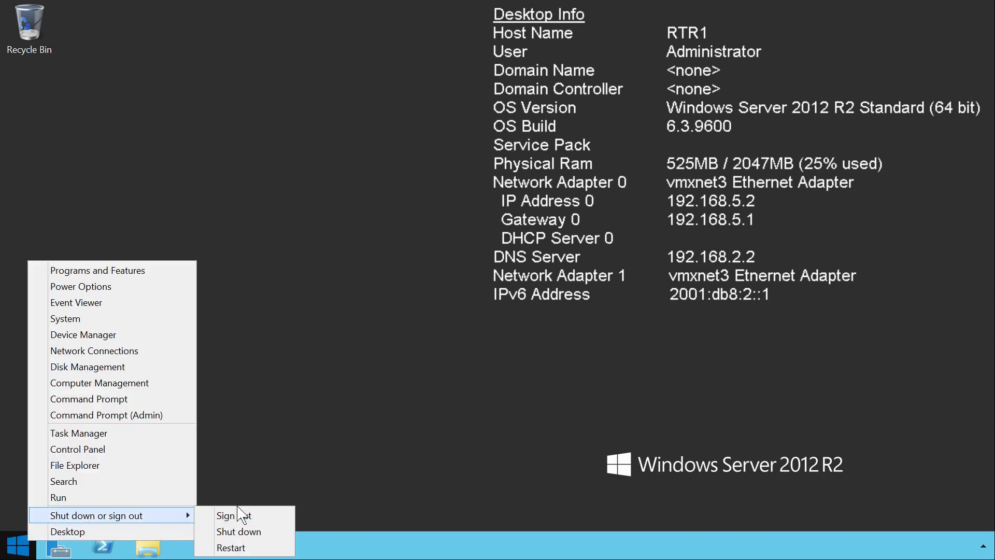
{"action": "left_click", "coordinate": [258, 549]}
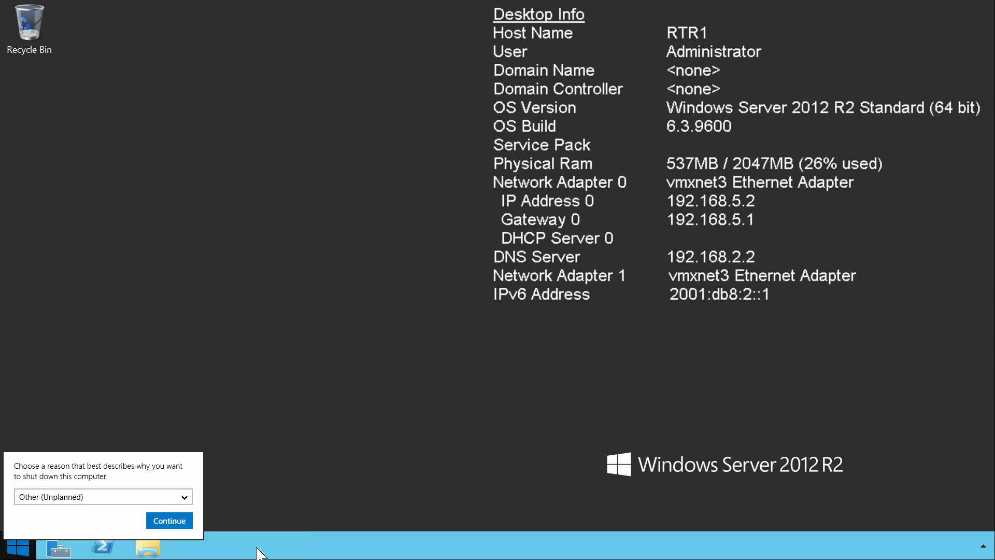
{"action": "left_click", "coordinate": [171, 523]}
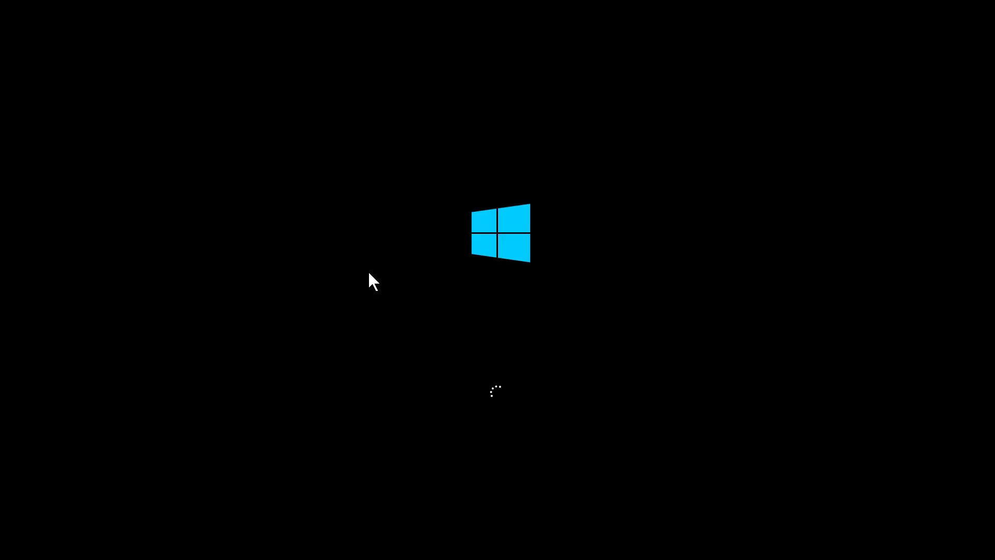
Sign back in to the restarted server with the administrator account's password
{"action": "key", "text": "ctrl+alt+Delete"}
{"action": "type", "text": "*********"}
{"action": "key", "text": "Return"}
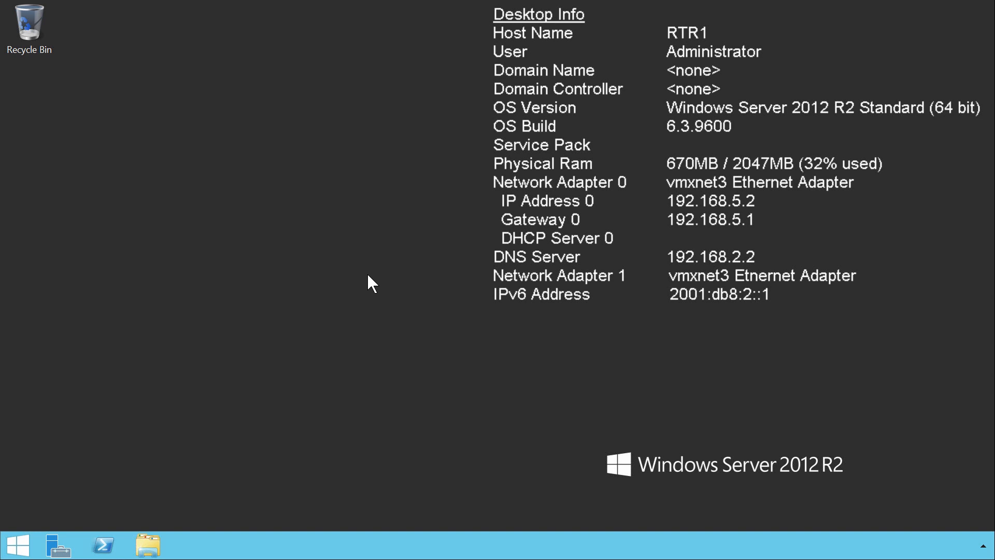
Open an administrator command prompt and change to the root directory with cd \
{"action": "right_click", "coordinate": [18, 546]}
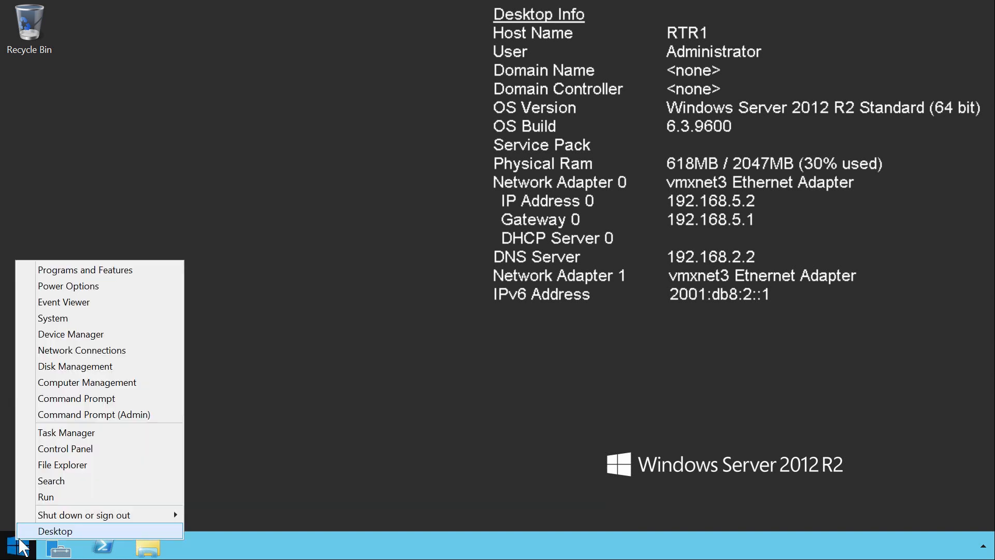
{"action": "left_click", "coordinate": [136, 414]}
{"action": "type", "text": "cd \\"}
{"action": "key", "text": "Return"}
List the server's IPv6 interfaces with the command NetSH Interface IPv6 Show Interfaces
{"action": "type", "text": "NetSH Interface"}
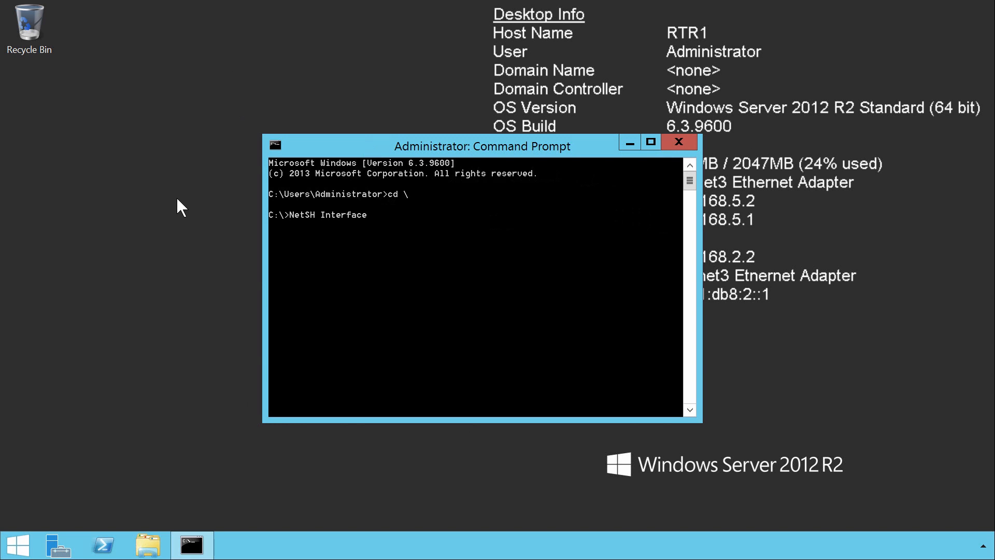
{"action": "type", "text": "6 Show"}
{"action": "type", "text": "Interfaces"}
{"action": "key", "text": "Return"}
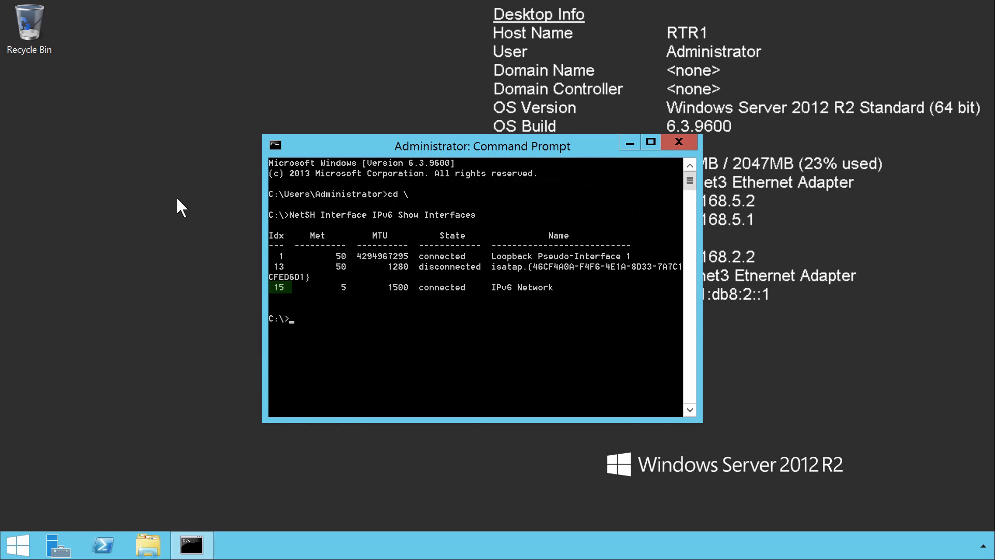
Enable forwarding and advertising on IPv6 interface 15 with NetSH Interface IPv6 Set Interface 15 Forwarding=Enabled Advertise=Enabled
{"action": "type", "text": "NetSH Interface IPv6"}
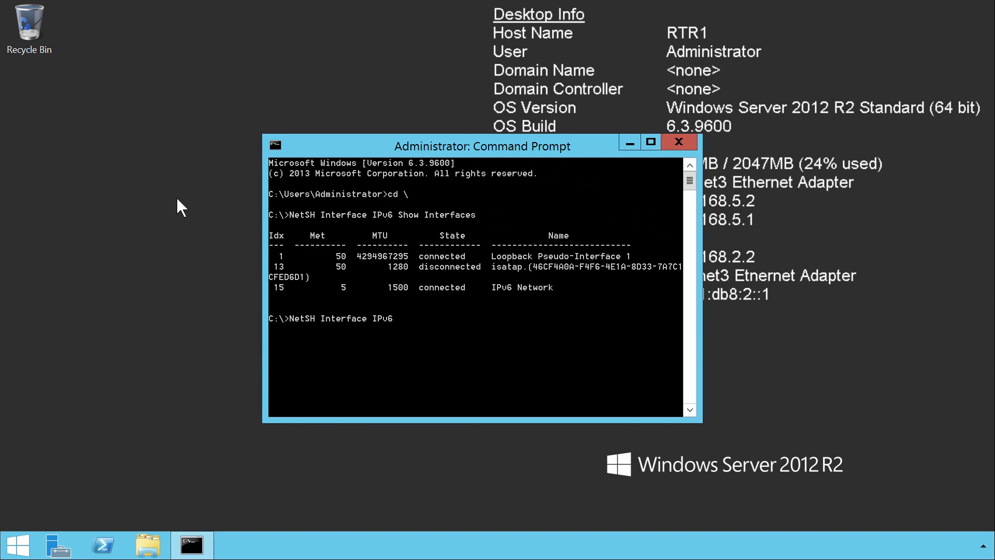
{"action": "type", "text": "Set"}
{"action": "type", "text": "Interfac"}
{"action": "type", "text": "e 15"}
{"action": "type", "text": "Forwarding=Enabled"}
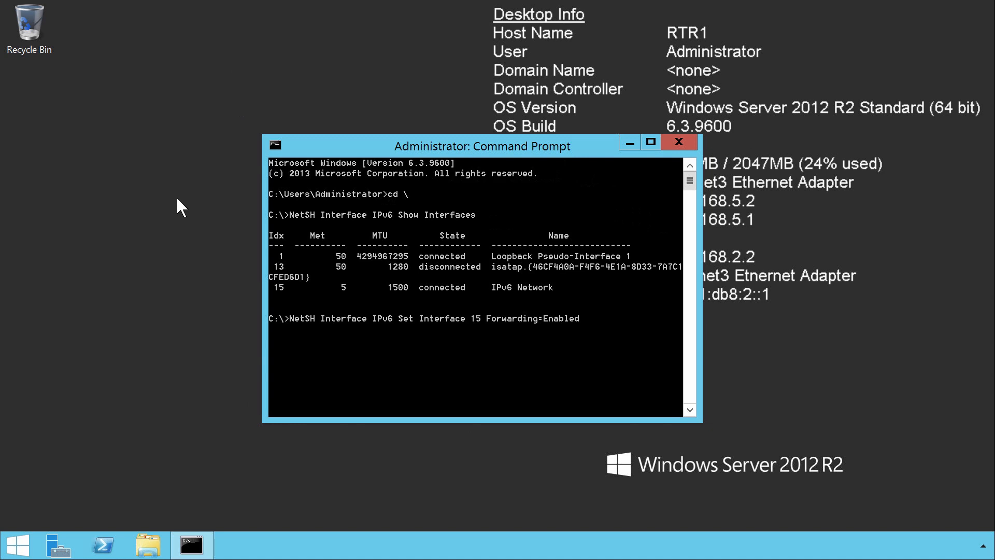
{"action": "type", "text": "Advertise=Enabled"}
{"action": "key", "text": "Return"}
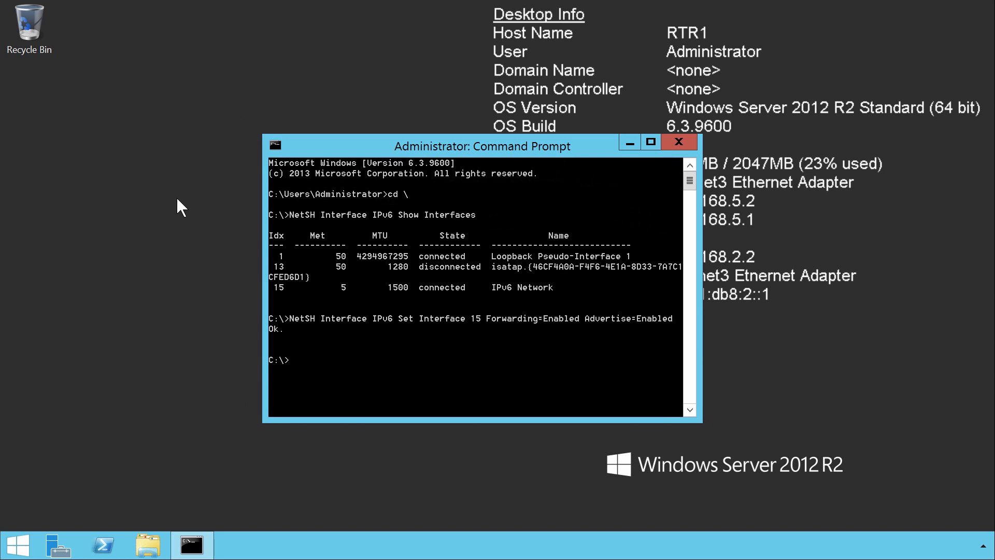
Try to publish the IPv6 network's route with NetSH Interface IPv6 Add Route 2001:db8:2::/64 15 Publish=Yes
{"action": "type", "text": "NetSH Interface IPv6 Add Route"}
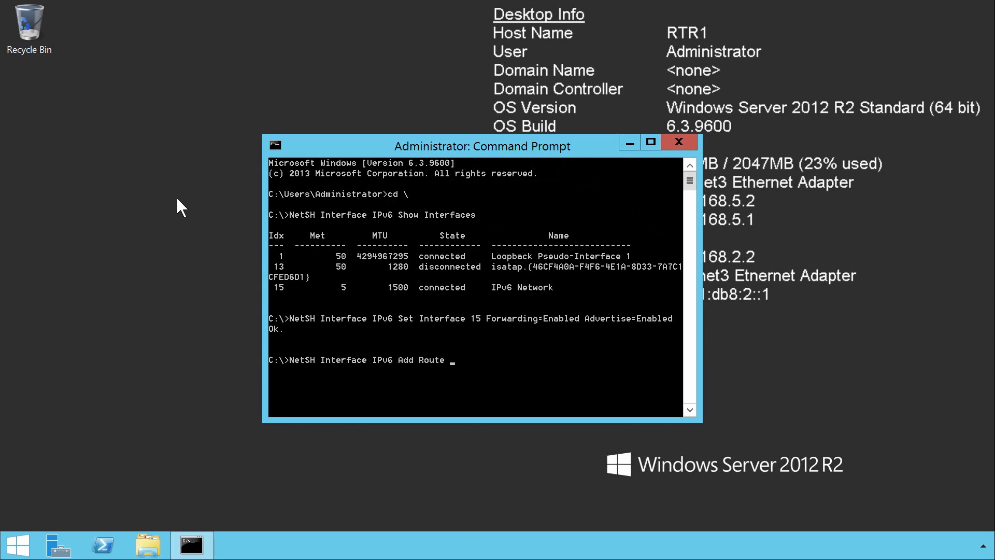
{"action": "type", "text": "2001:db8:2::/64 15 Publish=Yes"}
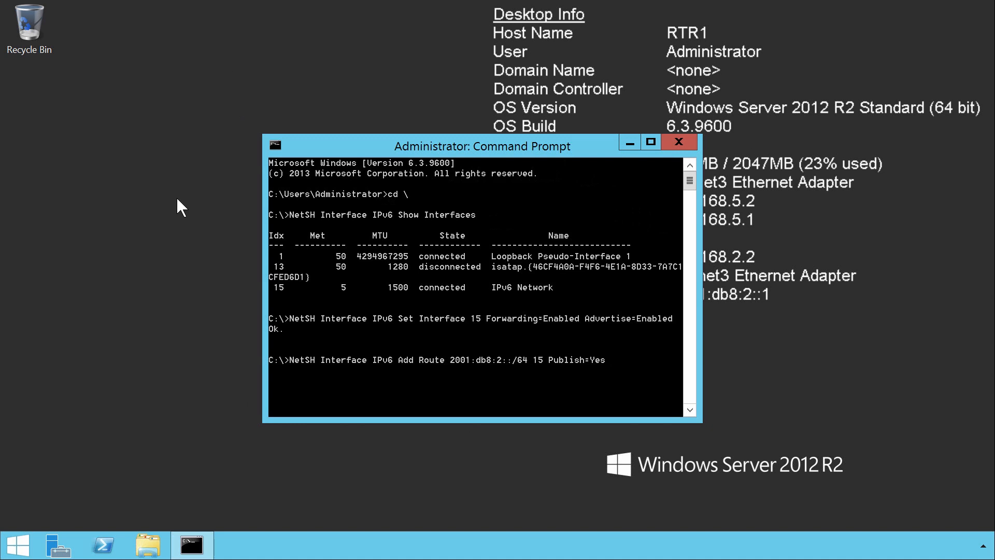
{"action": "key", "text": "Return"}
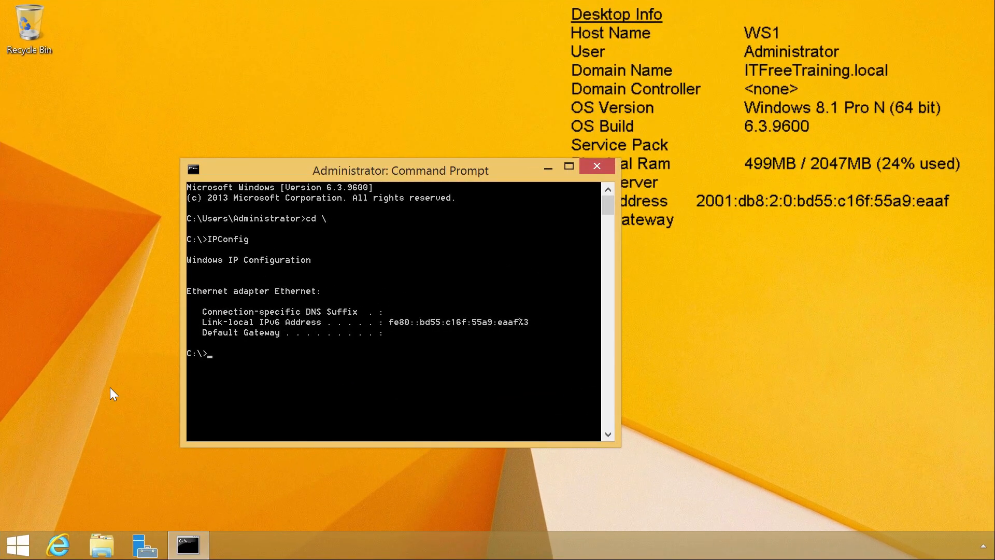
Display the IP configuration of workstation WS1 again with the IPConfig command
{"action": "type", "text": "IPConfig"}
{"action": "key", "text": "Return"}
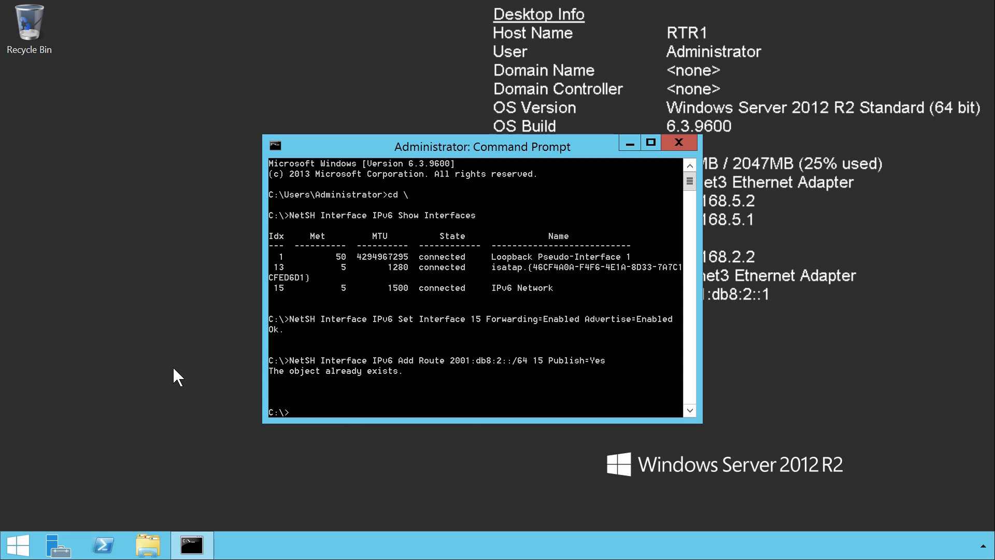
On RTR1, set the ISATAP router address with NetSH Interface IPv6 ISATAP Set Router 192.168.5.2
{"action": "type", "text": "NetSH Interface IPv6 ISATAP"}
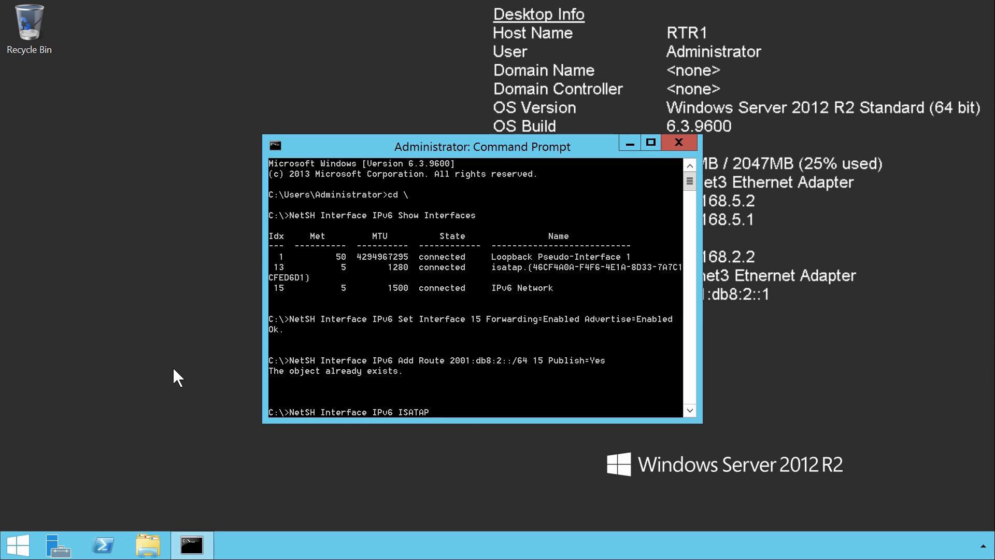
{"action": "type", "text": "Set Router 192.168.5.2"}
{"action": "key", "text": "Return"}
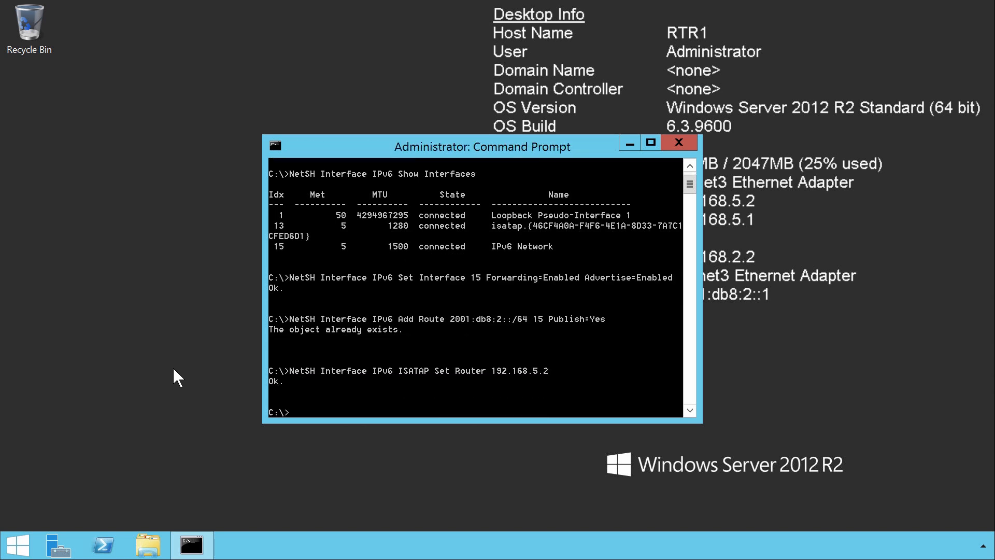
Run IPConfig on RTR1 and examine the ISATAP tunnel adapter's IPv6 address
{"action": "type", "text": "IPConfig"}
{"action": "key", "text": "Return"}
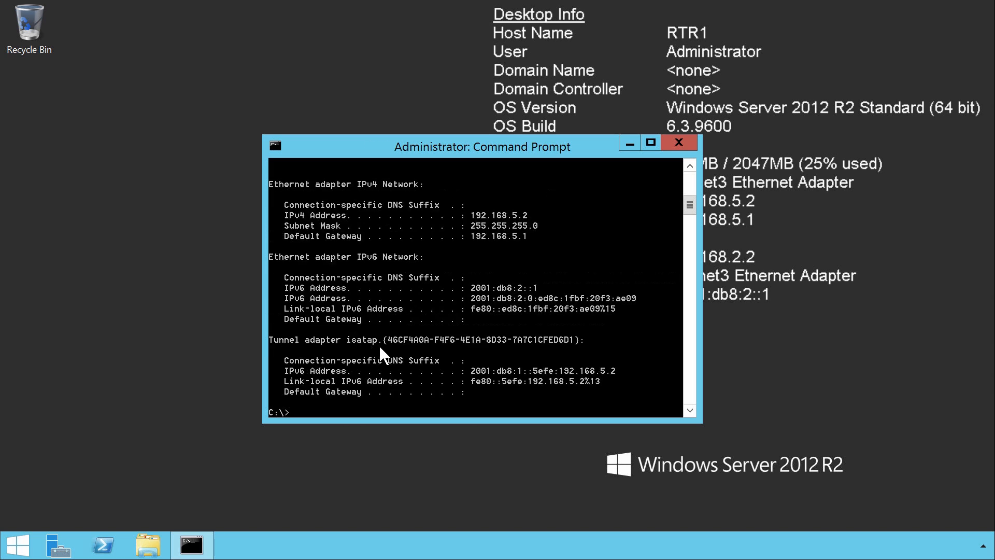
{"action": "double_click", "coordinate": [569, 371]}
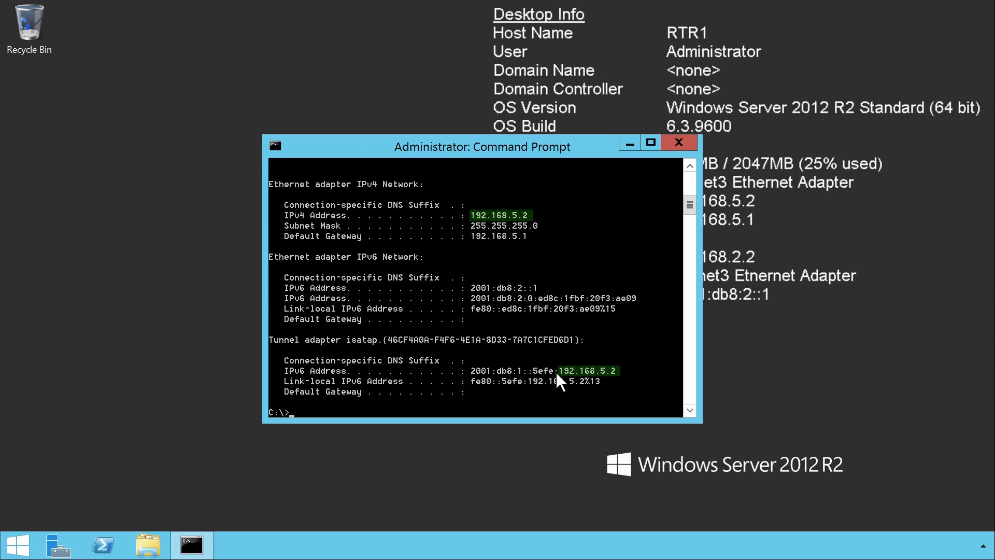
List the IPv6 interfaces with NetSH Interface IPv6 Show Interfaces to find the ISATAP adapter's index
{"action": "type", "text": "NetSH Interface IPv6 Show Interfaces"}
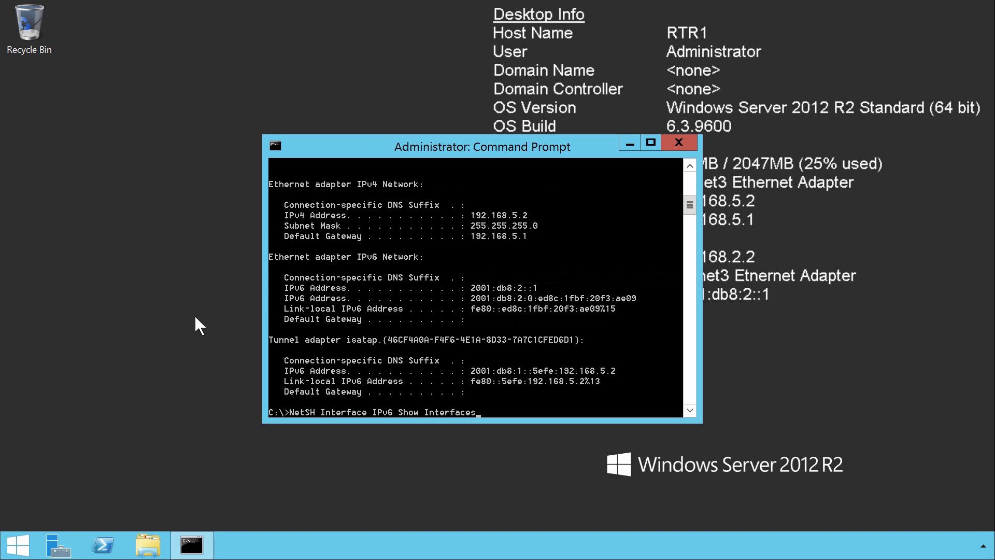
{"action": "key", "text": "Return"}
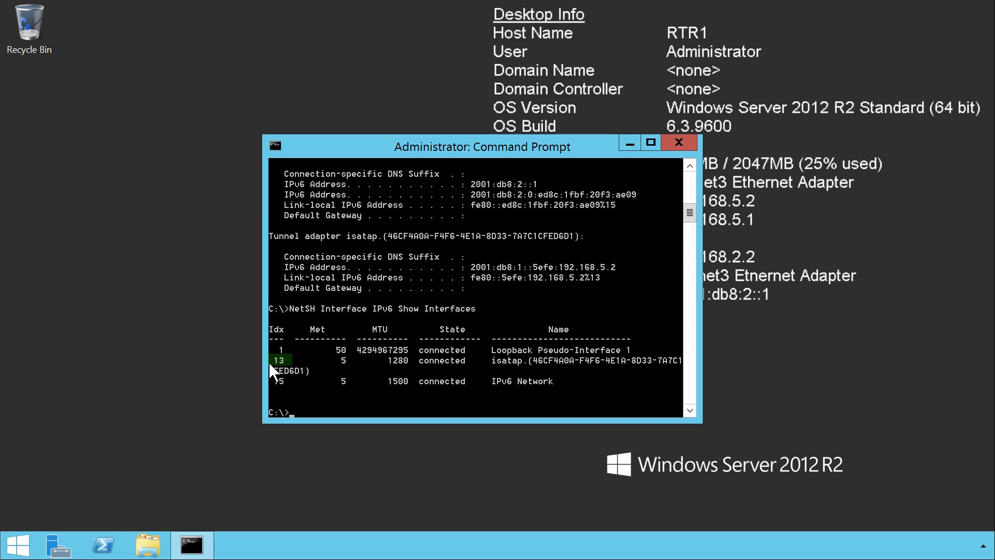
Enable forwarding and advertising on the ISATAP interface with NetSH Interface IPv6 Set Interface 13 Forwarding=Enabled Advertise=Enabled
{"action": "type", "text": "NetSH Interface IPv6 Set Interface 13"}
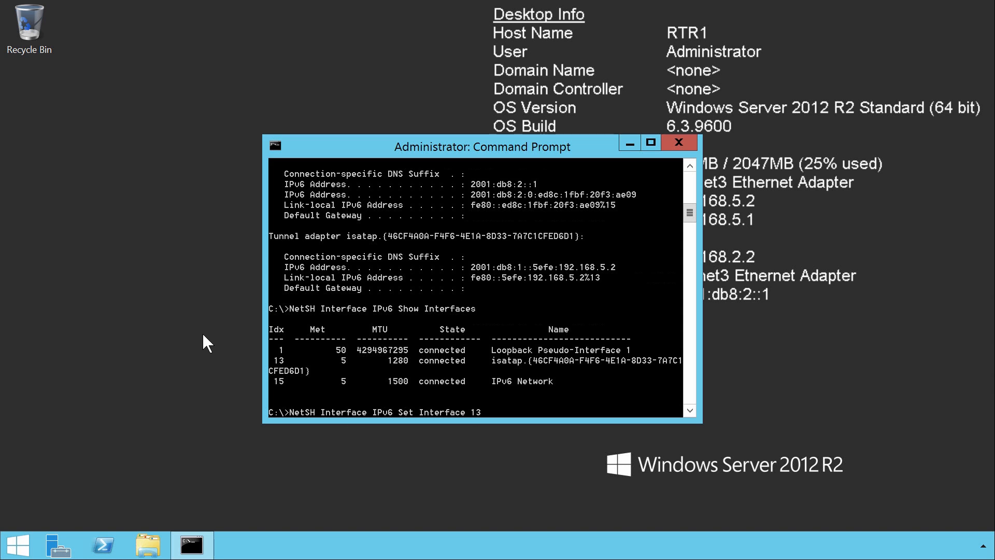
{"action": "type", "text": "Forwarding=Enabled Advertise=Enabled"}
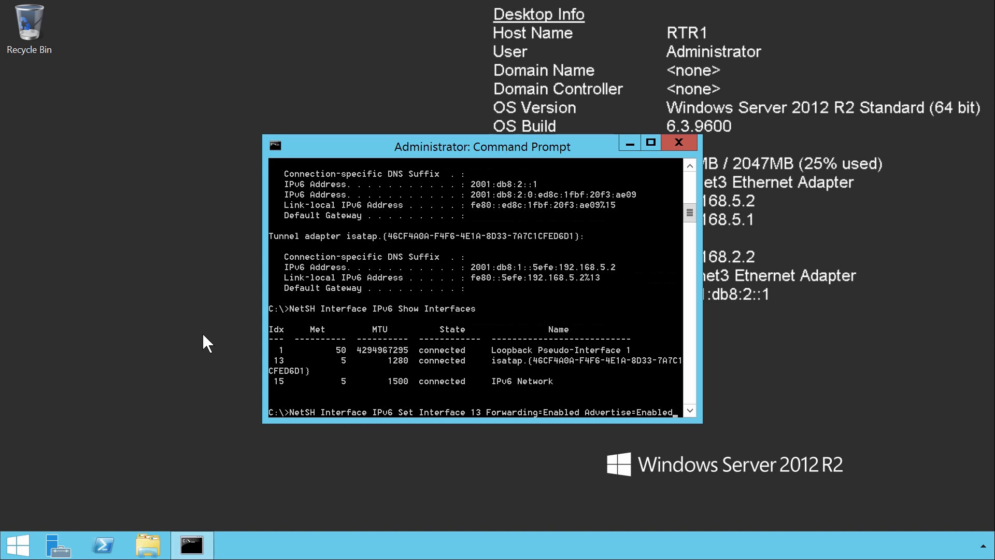
{"action": "key", "text": "Return"}
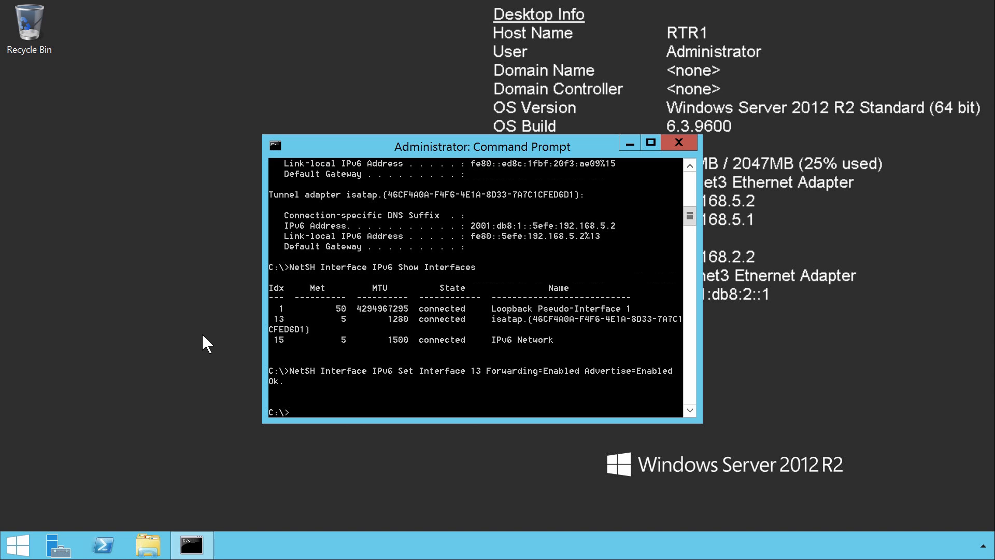
Publish the ISATAP network's route with NetSH Interface IPv6 Add Route 2001:db8:1::/64 13 Publish=Yes
{"action": "type", "text": "NetSH Interface IPv6 Add Route 2001:db8:1::/64 13 Publish=Yes"}
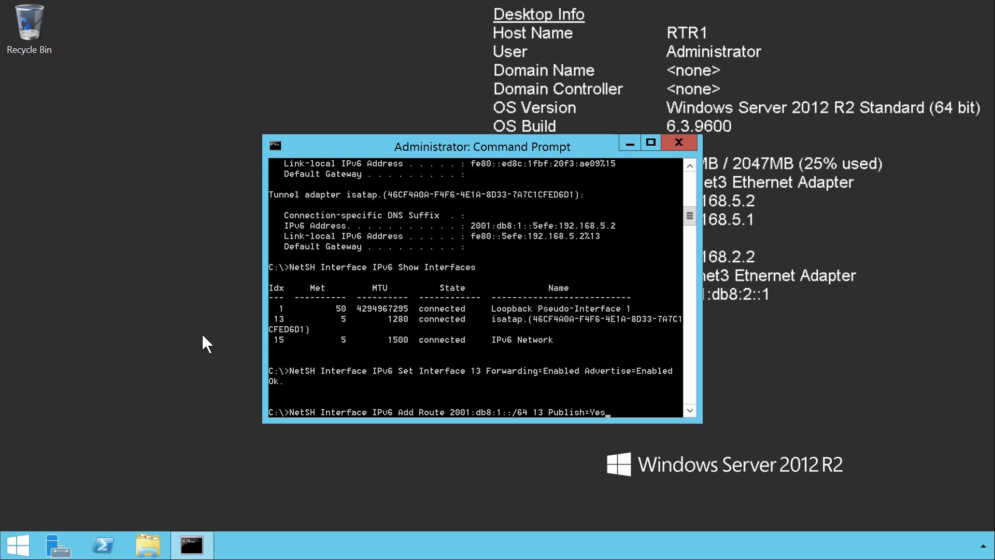
{"action": "key", "text": "Return"}
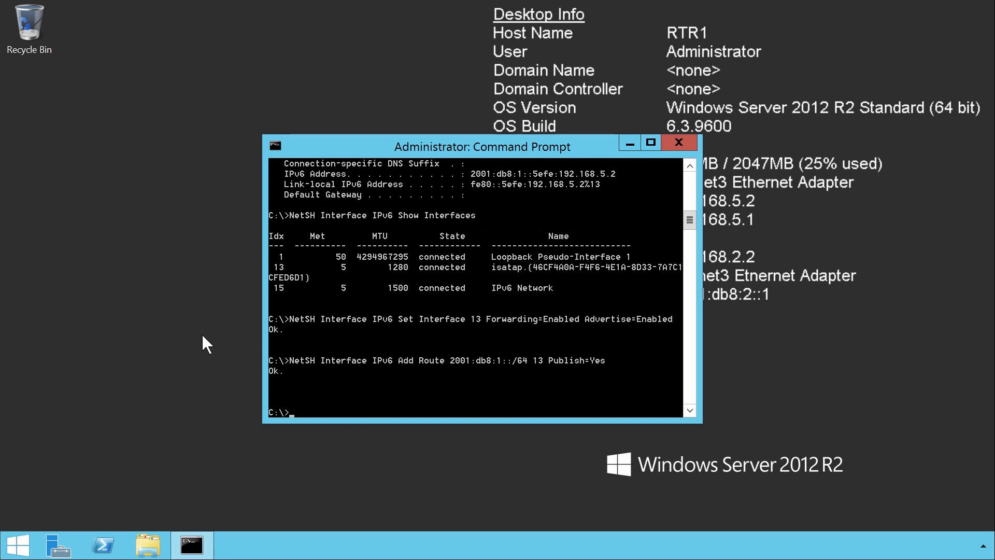
Restart the RTR1 server and sign back in with the administrator account's password
{"action": "right_click", "coordinate": [21, 546]}
{"action": "mouse_move", "coordinate": [127, 518]}
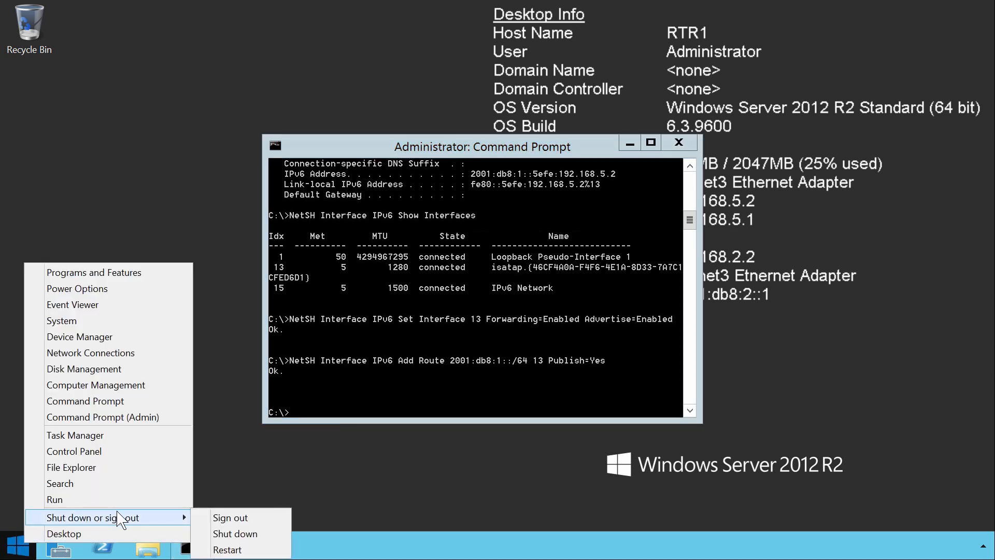
{"action": "left_click", "coordinate": [231, 546]}
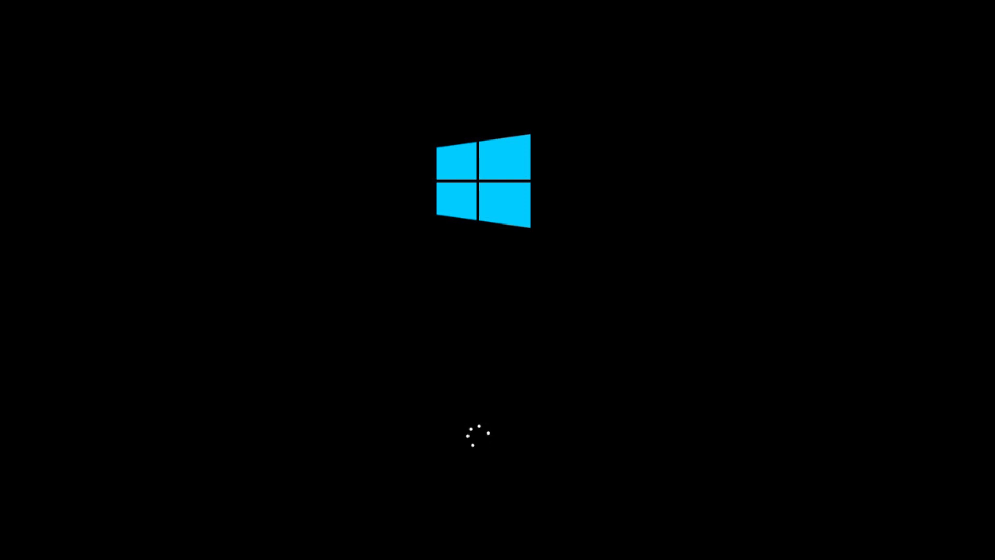
{"action": "key", "text": "ctrl+alt+Delete"}
{"action": "type", "text": "•••••••"}
{"action": "key", "text": "Return"}
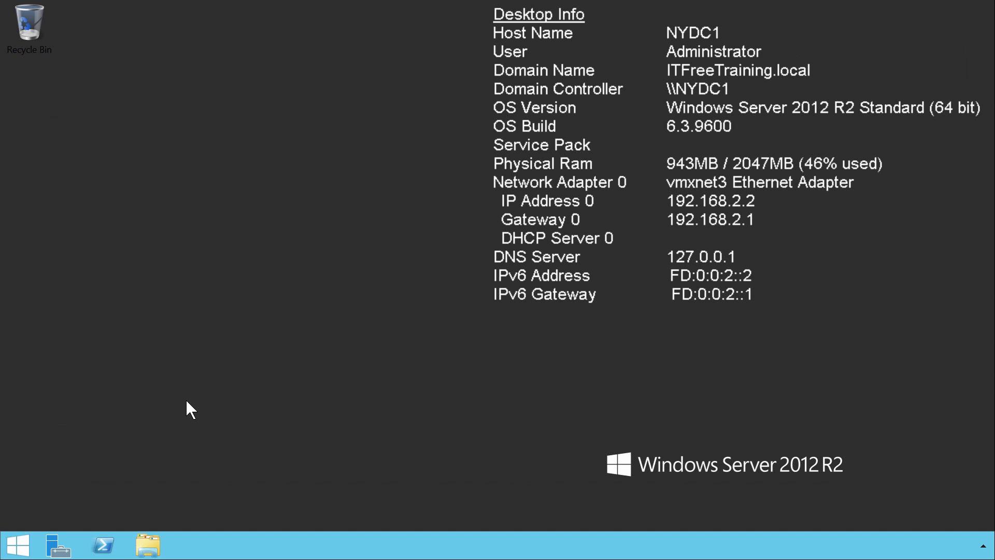
On NYDC1, open DNS Manager from Server Manager and show the ITFreeTraining.local forward lookup zone
{"action": "left_click", "coordinate": [58, 546]}
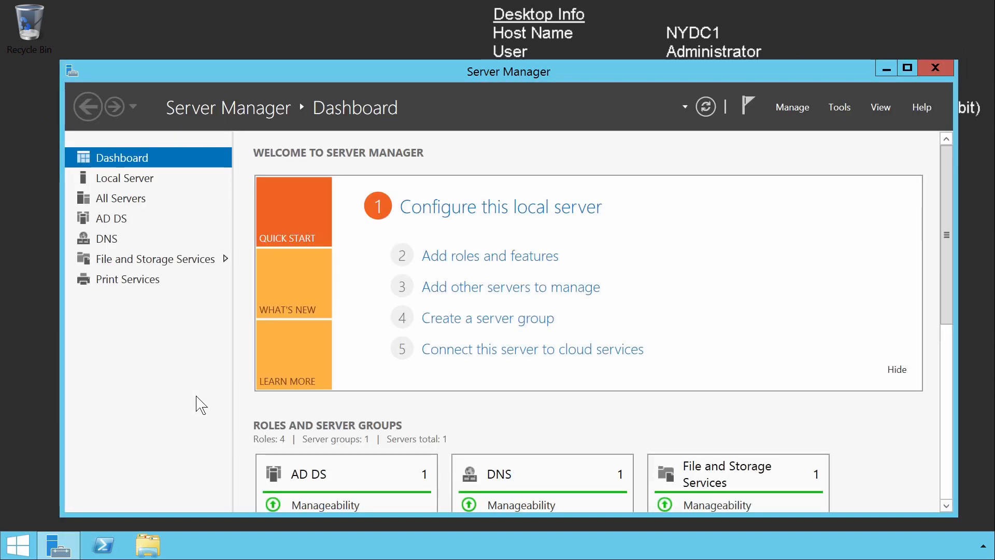
{"action": "left_click", "coordinate": [92, 242]}
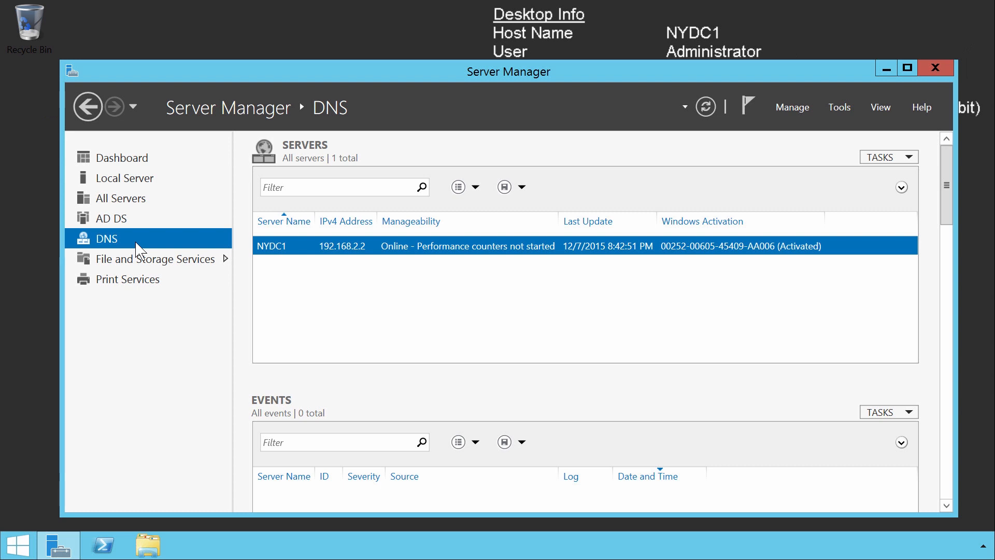
{"action": "right_click", "coordinate": [373, 249]}
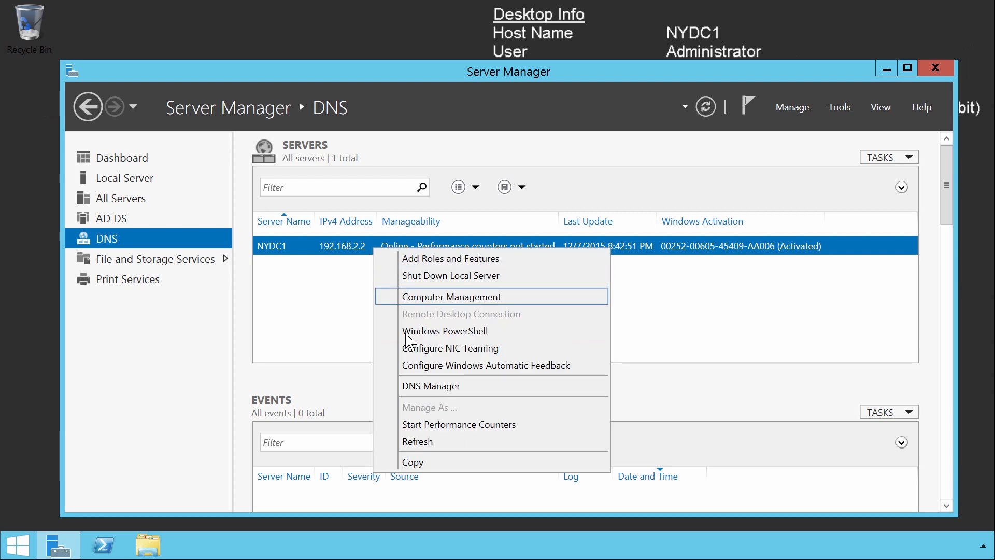
{"action": "left_click", "coordinate": [462, 390]}
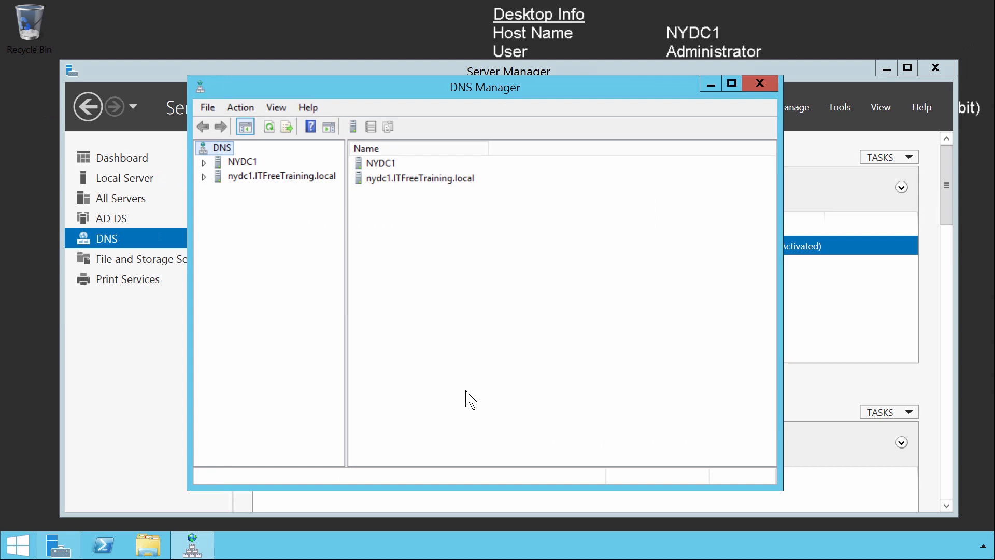
{"action": "double_click", "coordinate": [252, 176]}
{"action": "double_click", "coordinate": [252, 205]}
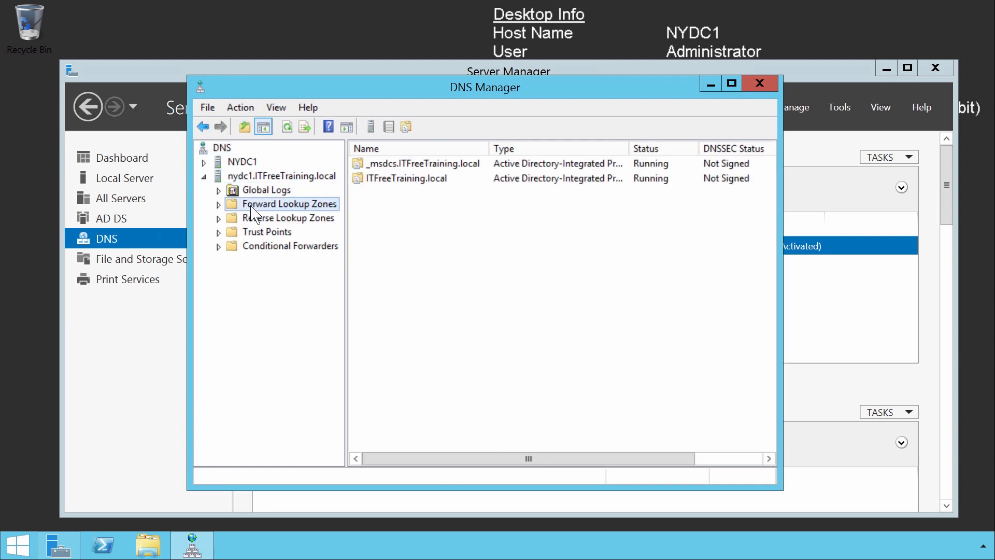
{"action": "double_click", "coordinate": [265, 235]}
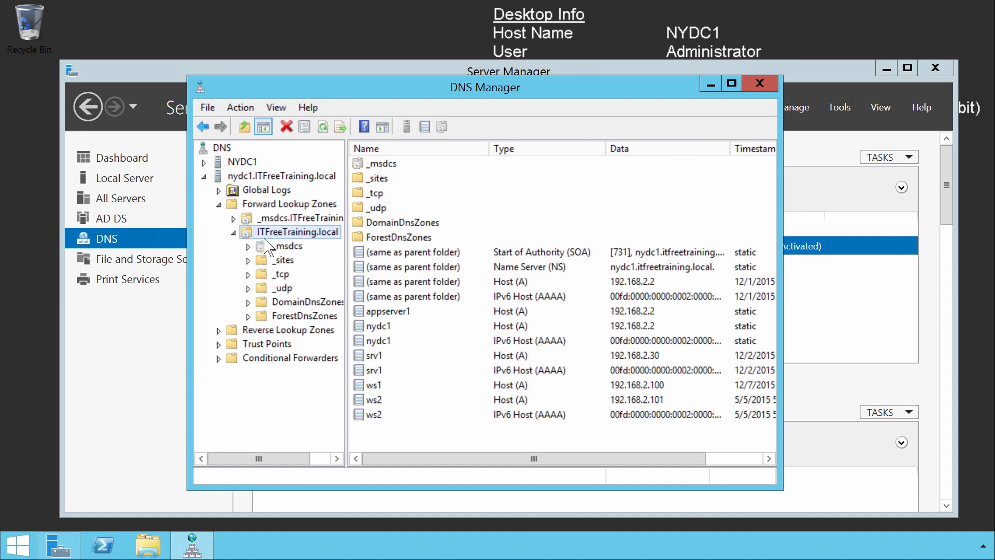
Add a host record named ISATAP with IP address 192.168.5.2 to the ITFreeTraining.local zone
{"action": "right_click", "coordinate": [265, 240]}
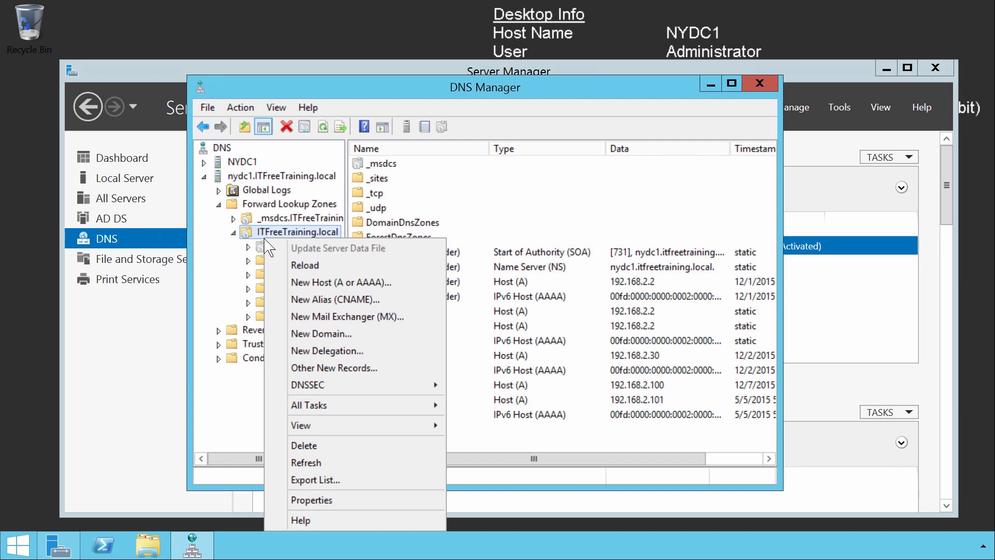
{"action": "left_click", "coordinate": [395, 296]}
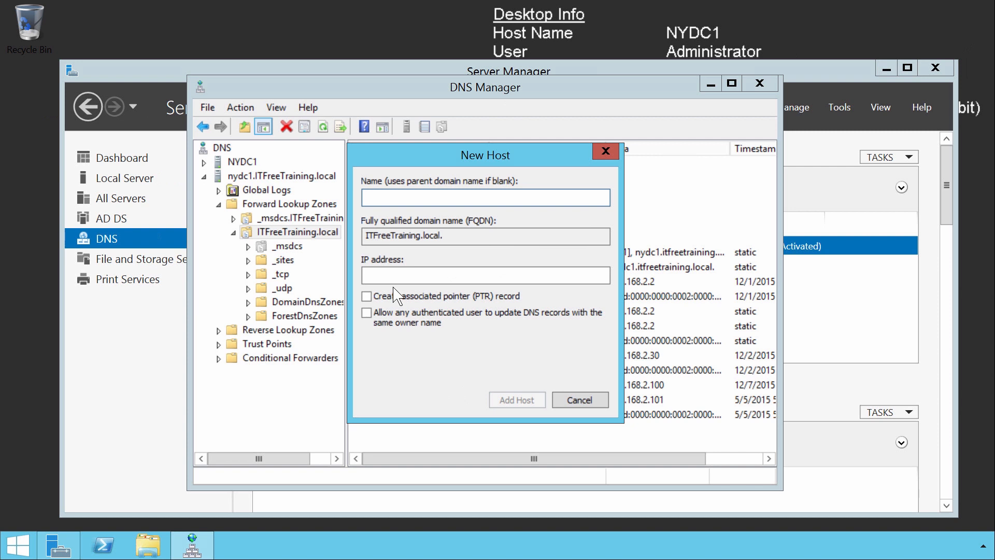
{"action": "type", "text": "ISATAP"}
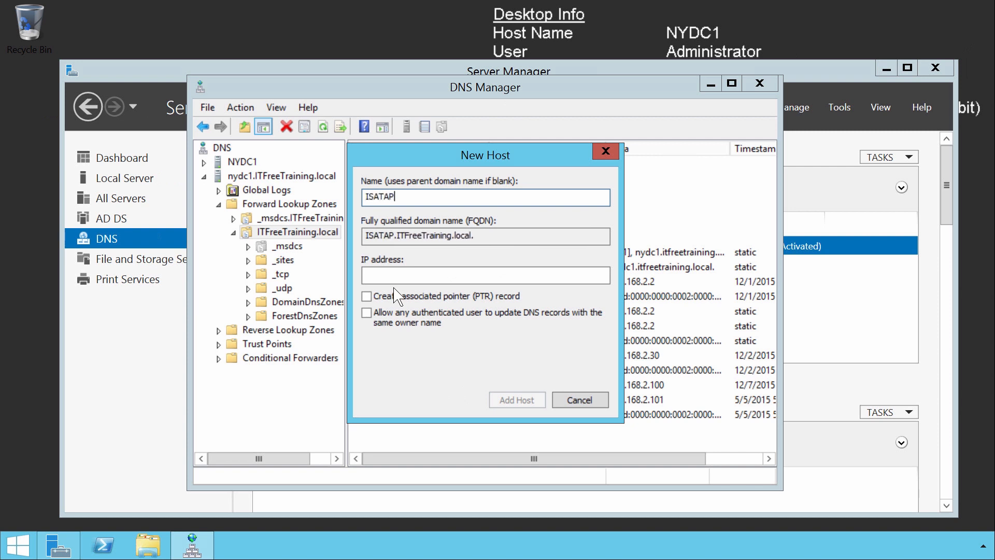
{"action": "key", "text": "Tab"}
{"action": "key", "text": "Tab"}
{"action": "type", "text": "192.168.5.2"}
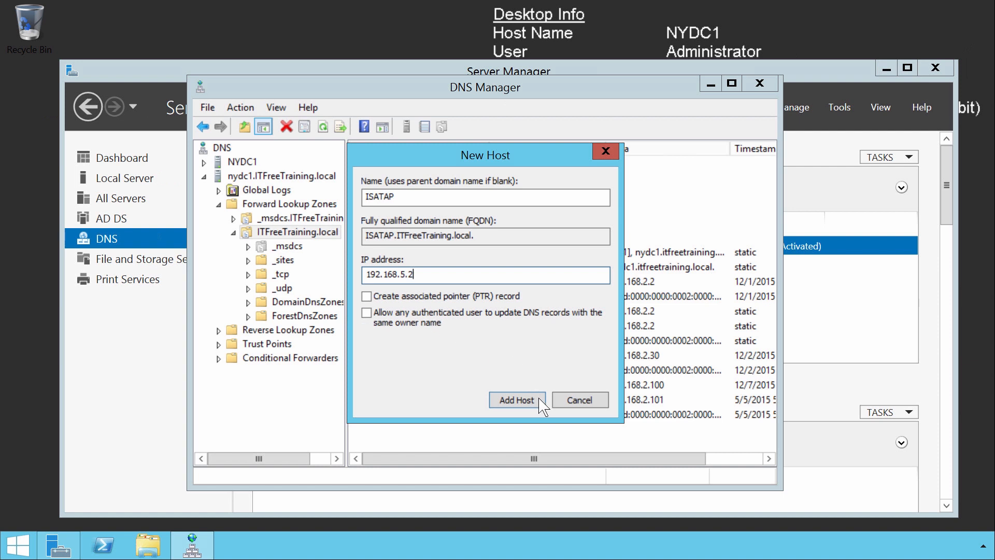
{"action": "left_click", "coordinate": [541, 401]}
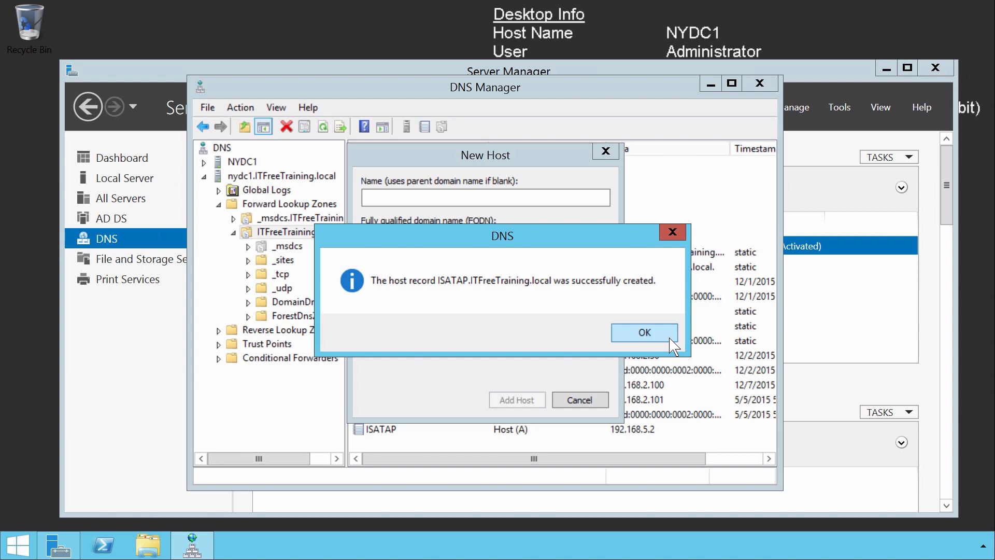
{"action": "left_click", "coordinate": [669, 337]}
{"action": "left_click", "coordinate": [582, 402]}
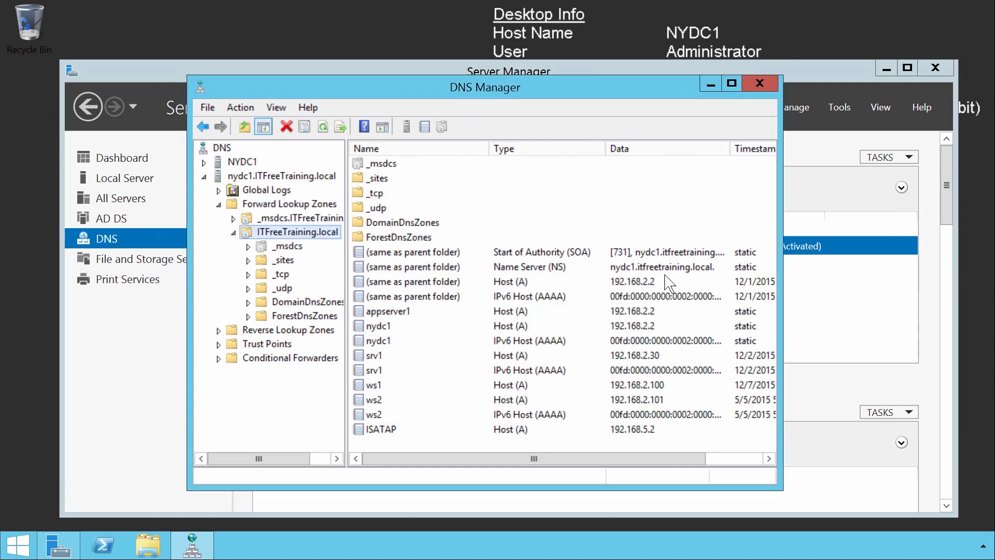
Close DNS Manager and Server Manager and open an administrator command prompt on NYDC1
{"action": "left_click", "coordinate": [760, 83]}
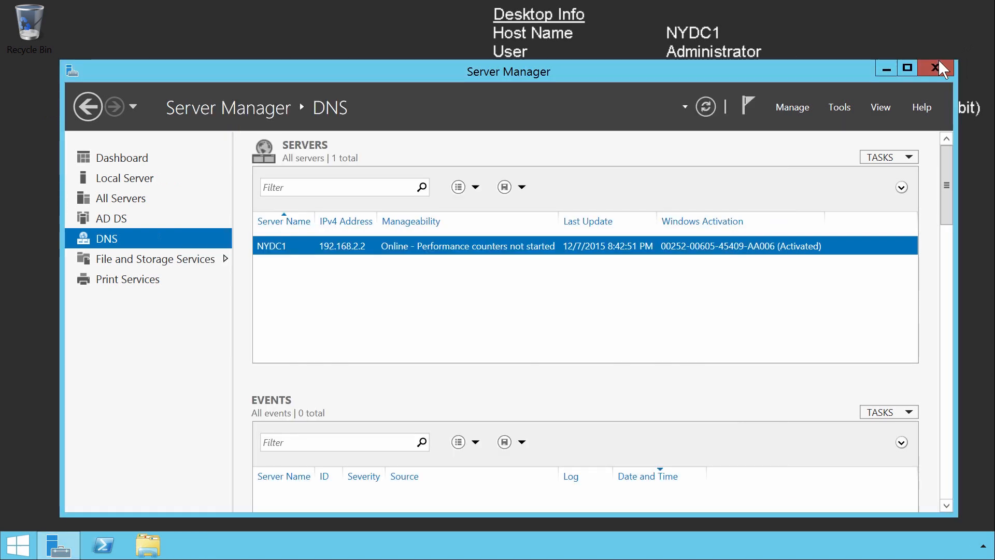
{"action": "left_click", "coordinate": [936, 66]}
{"action": "right_click", "coordinate": [15, 543]}
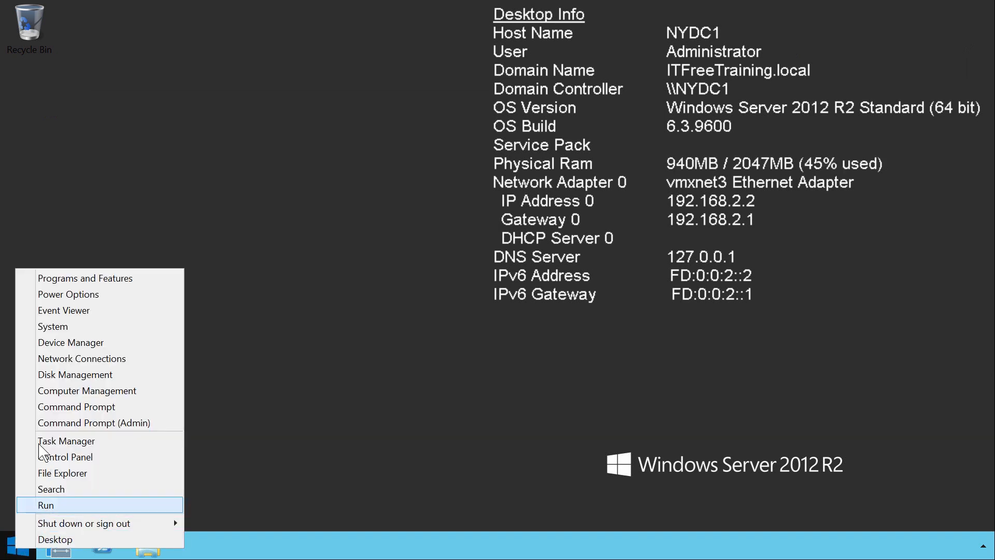
{"action": "left_click", "coordinate": [40, 421]}
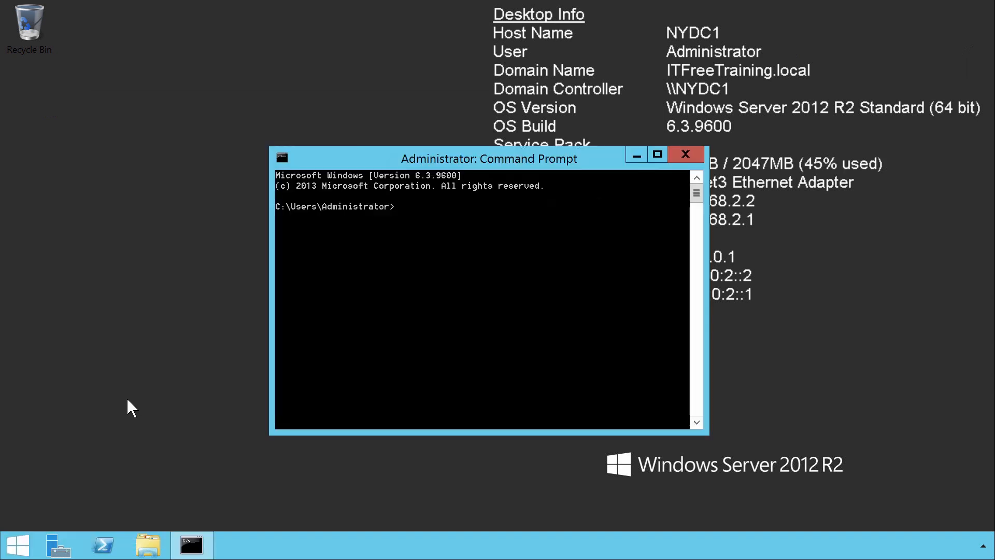
Change to the root of the C: drive and test name resolution with Ping ISATAP
{"action": "type", "text": "cd \\"}
{"action": "key", "text": "Return"}
{"action": "type", "text": "Ping ISATAP"}
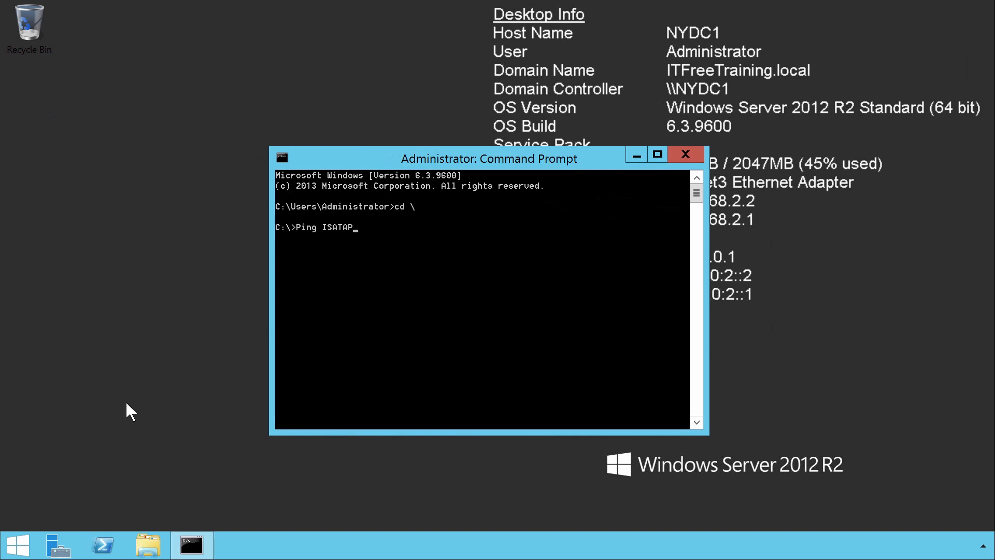
{"action": "key", "text": "Return"}
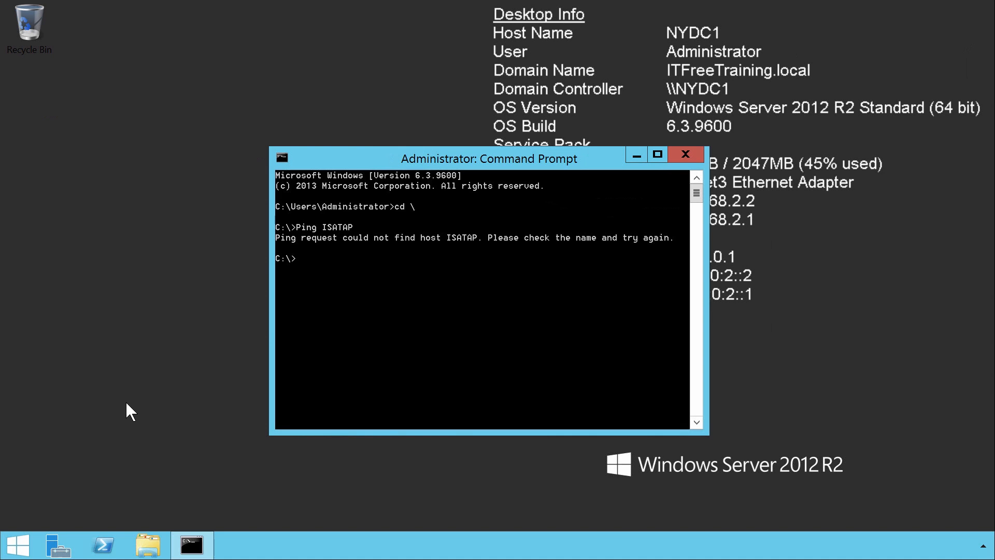
Launch RegEdit from the command prompt and expand HKEY_LOCAL_MACHINE\SYSTEM\CurrentControlSet
{"action": "type", "text": "RegEdit"}
{"action": "key", "text": "Return"}
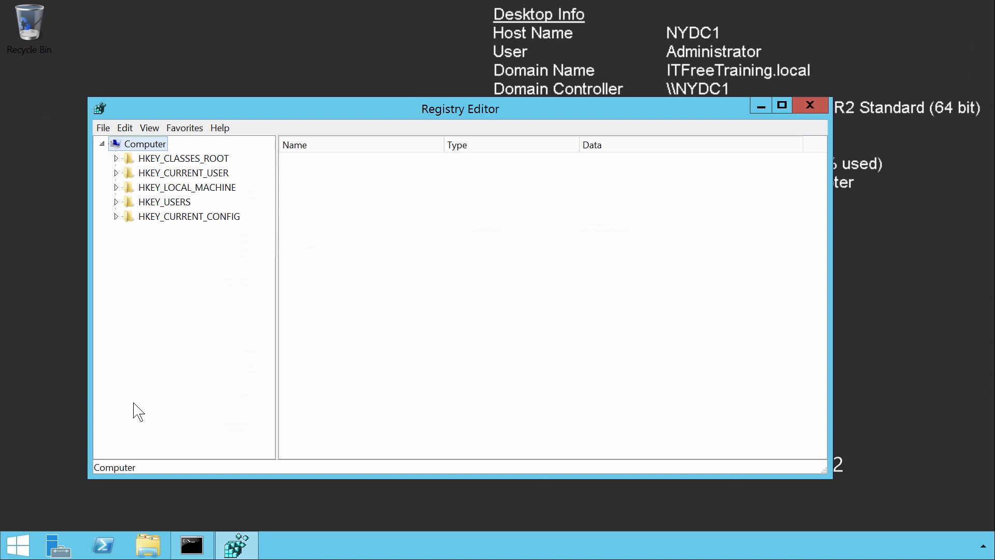
{"action": "left_click", "coordinate": [179, 190]}
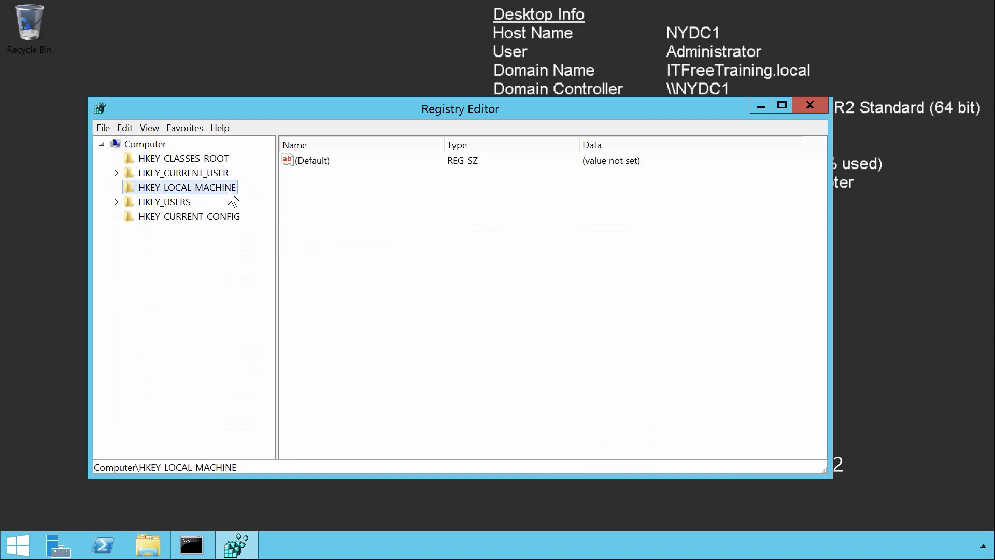
{"action": "double_click", "coordinate": [228, 196]}
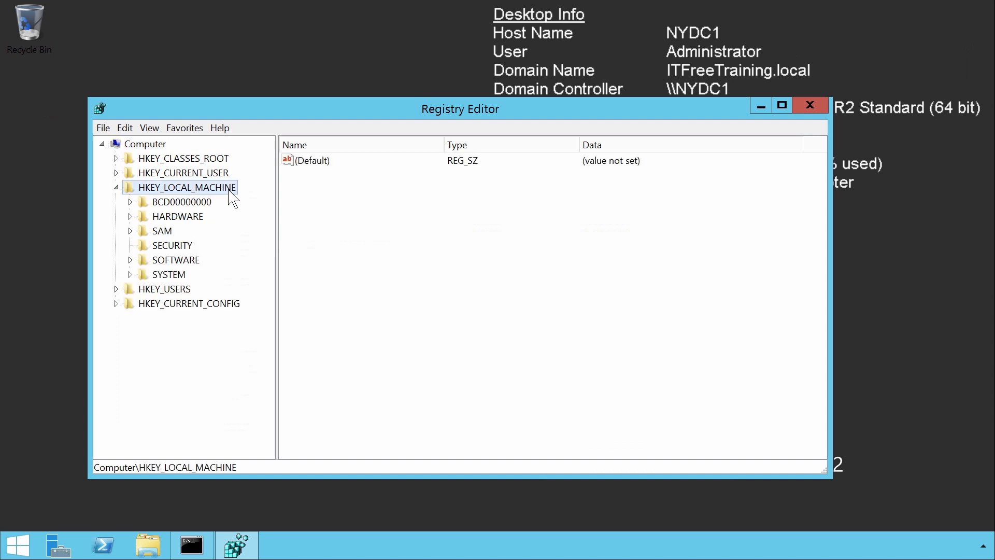
{"action": "left_click", "coordinate": [166, 279]}
{"action": "double_click", "coordinate": [183, 279]}
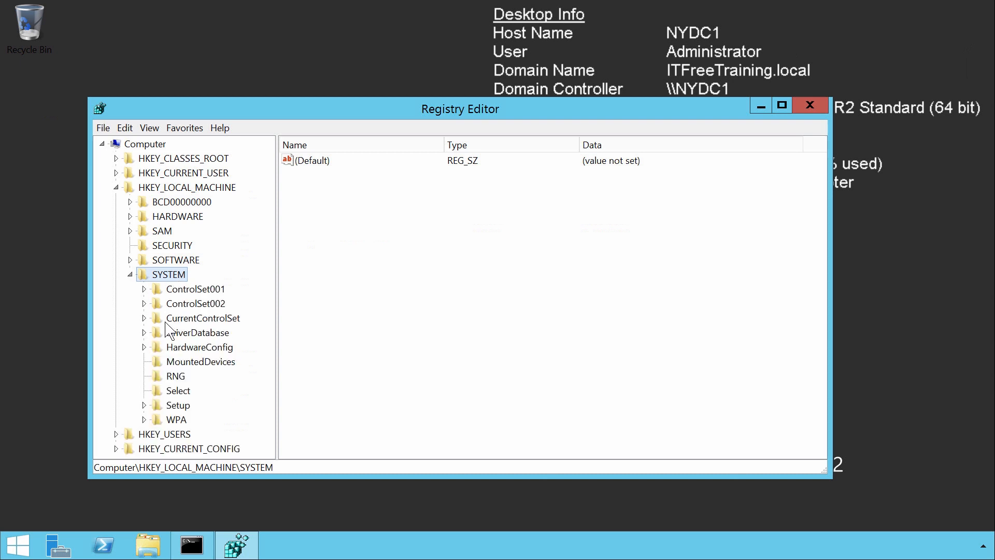
{"action": "left_click", "coordinate": [169, 320]}
{"action": "double_click", "coordinate": [232, 321]}
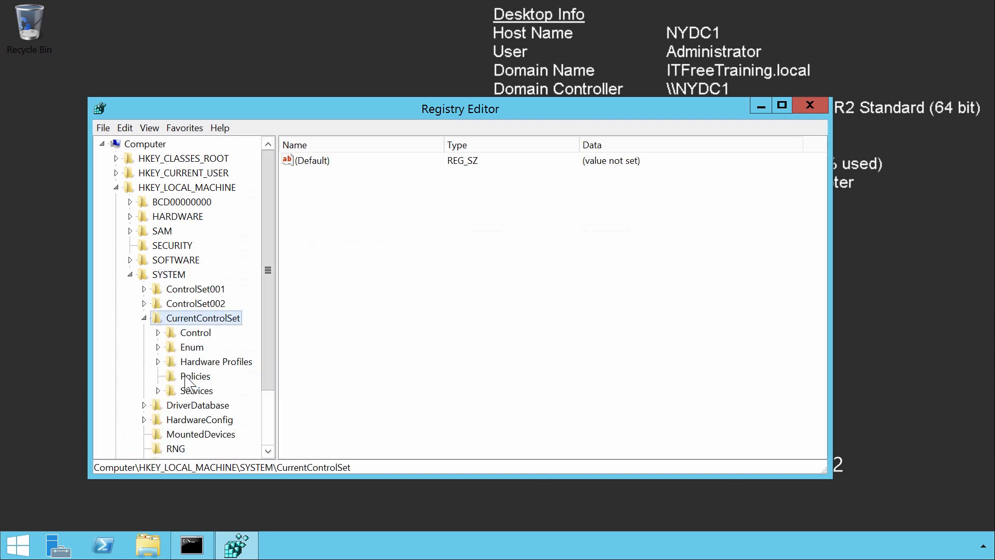
Show the values of the Services\DNS\Parameters key under CurrentControlSet
{"action": "left_click", "coordinate": [184, 392]}
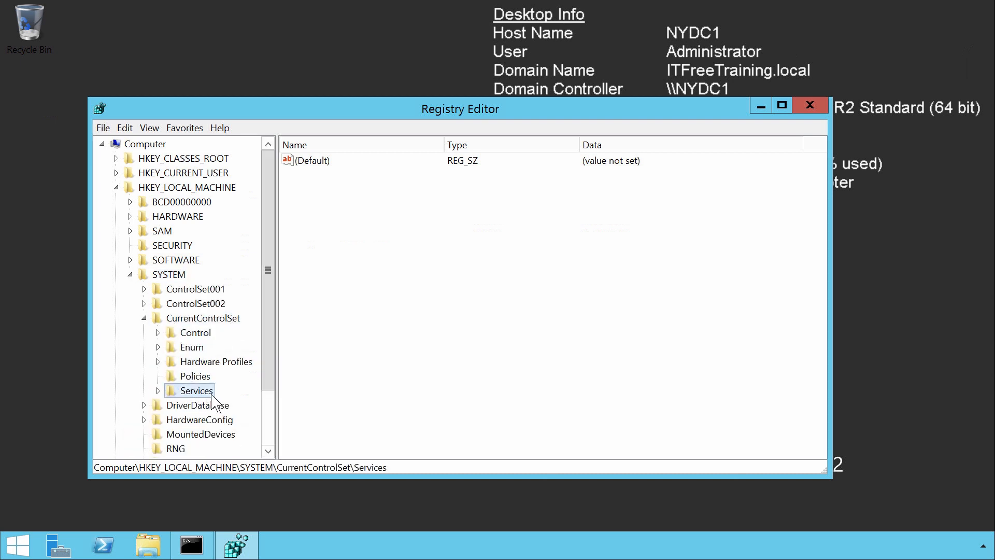
{"action": "key", "text": "Right"}
{"action": "type", "text": "dns"}
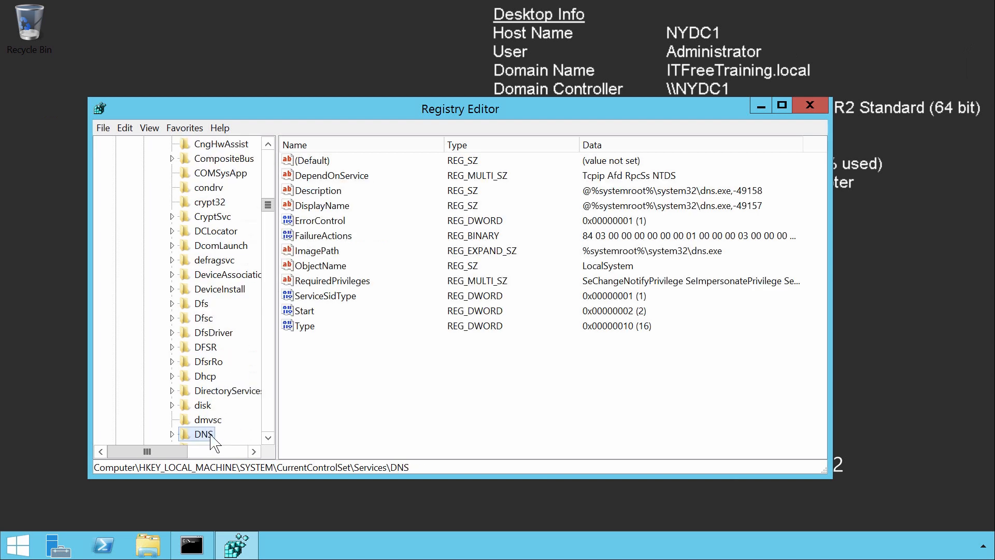
{"action": "key", "text": "Right"}
{"action": "scroll", "coordinate": [252, 303], "scroll_direction": "down", "scroll_amount": 5}
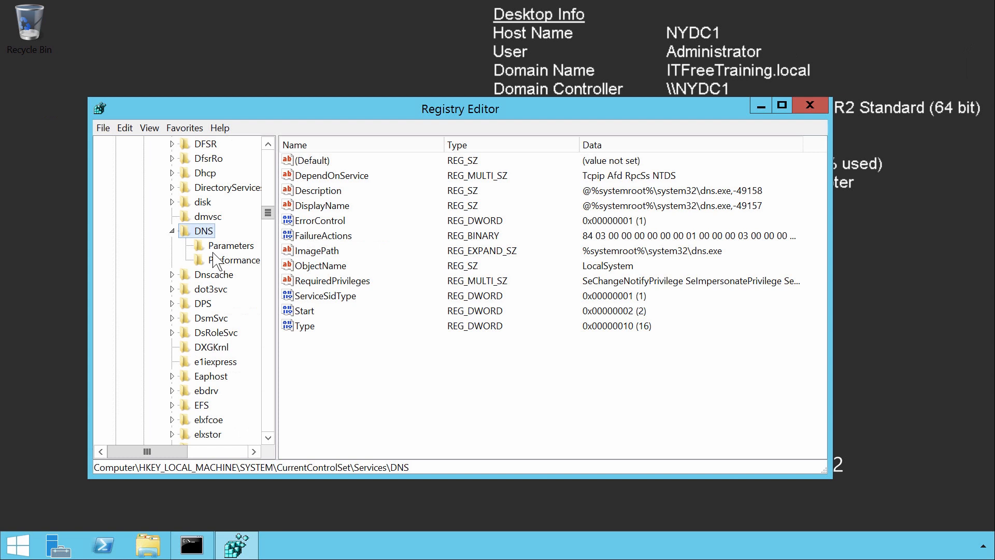
{"action": "left_click", "coordinate": [217, 247]}
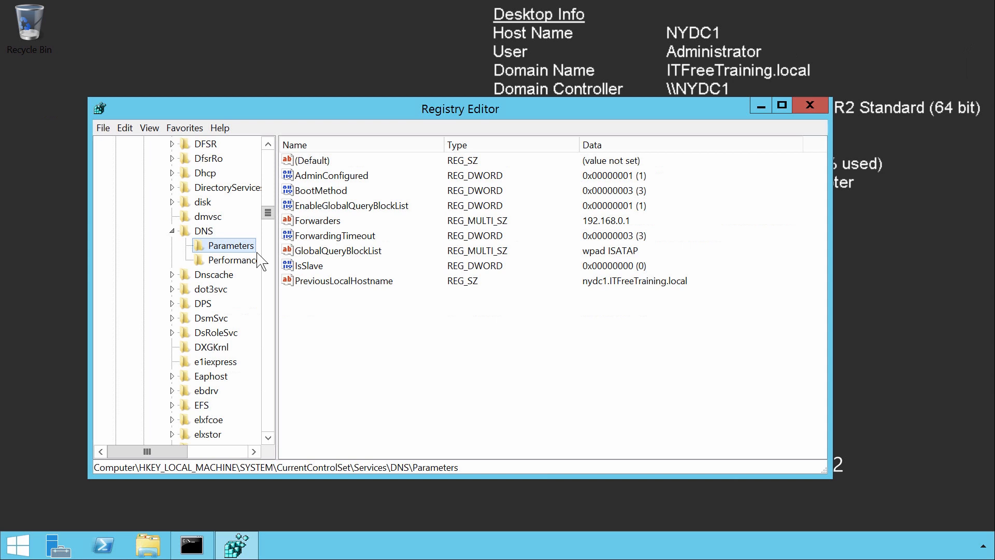
Remove the ISATAP entry from the GlobalQueryBlockList value, keeping wpad, and close Registry Editor
{"action": "left_click", "coordinate": [303, 254]}
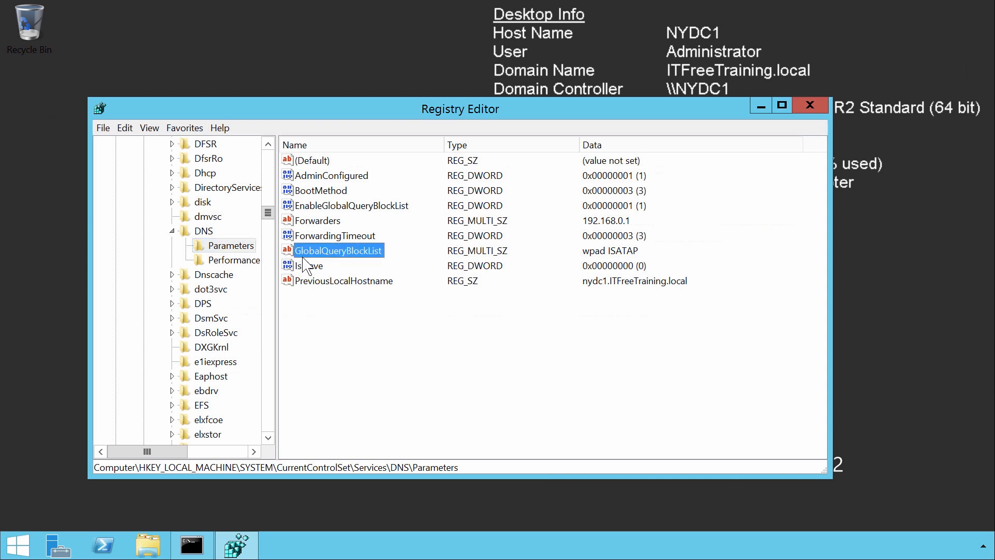
{"action": "double_click", "coordinate": [381, 252]}
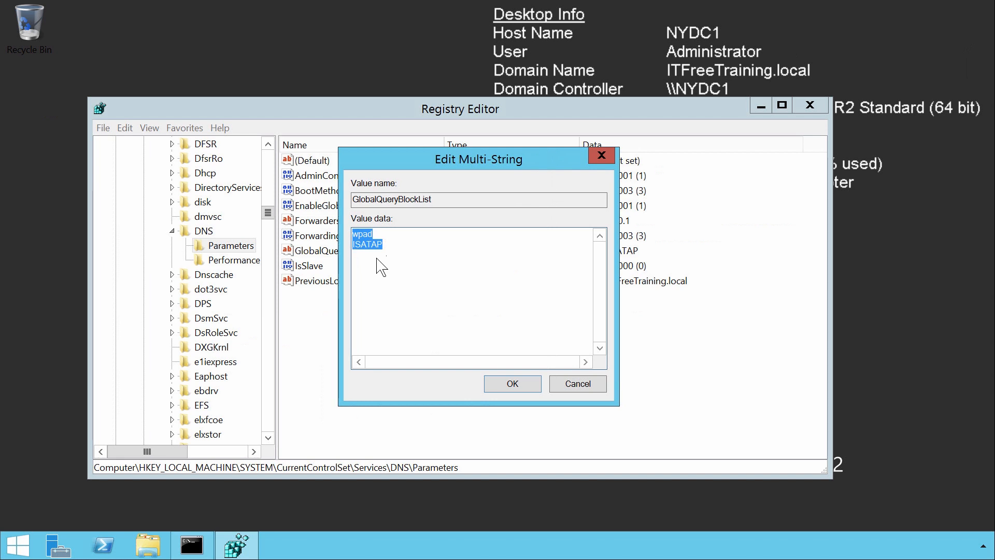
{"action": "key", "text": "End"}
{"action": "key", "text": "shift+Home"}
{"action": "key", "text": "Delete"}
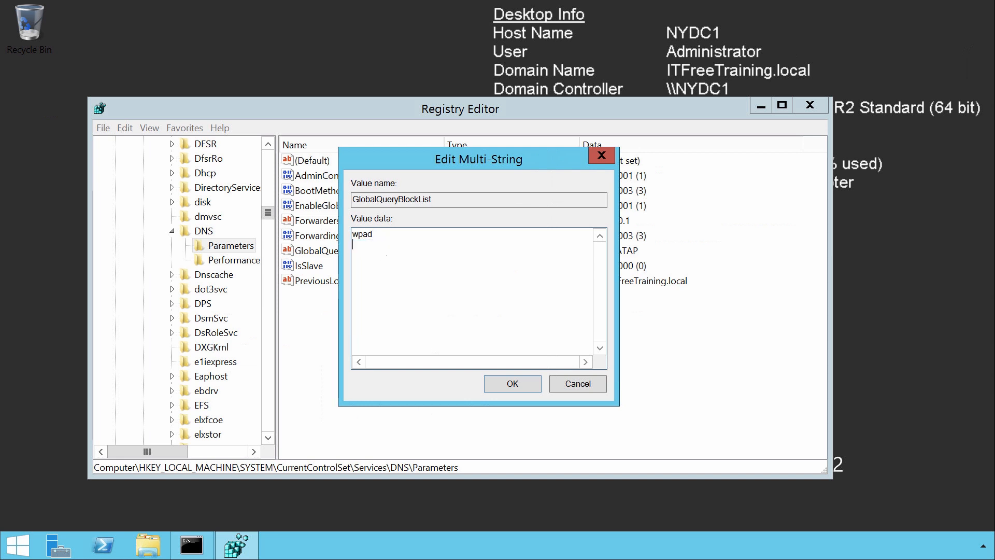
{"action": "left_click", "coordinate": [527, 389]}
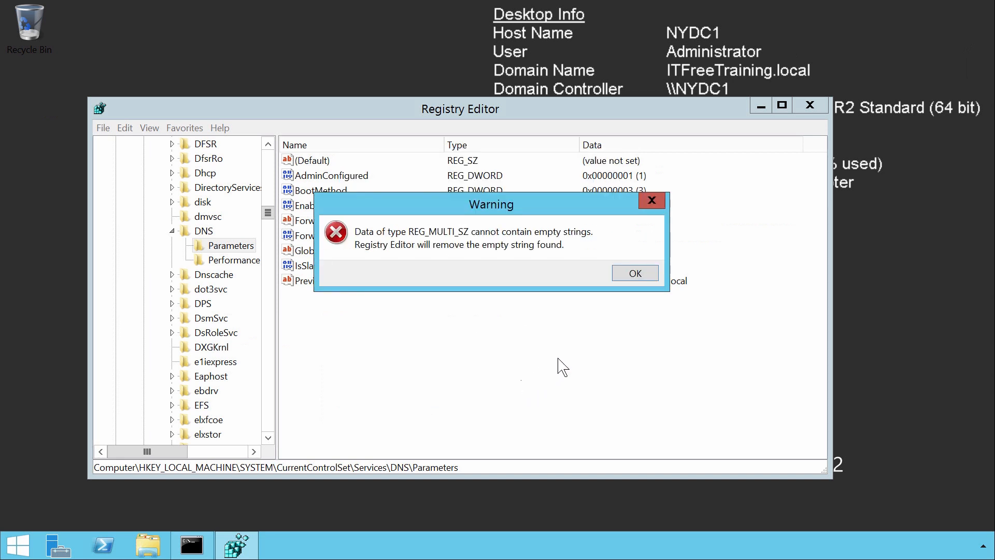
{"action": "left_click", "coordinate": [635, 274]}
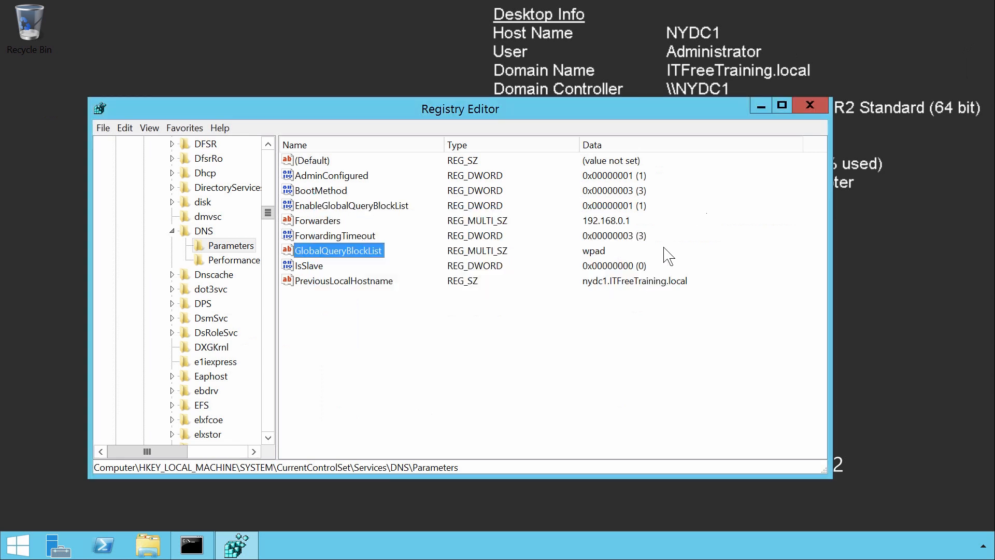
{"action": "left_click", "coordinate": [811, 105]}
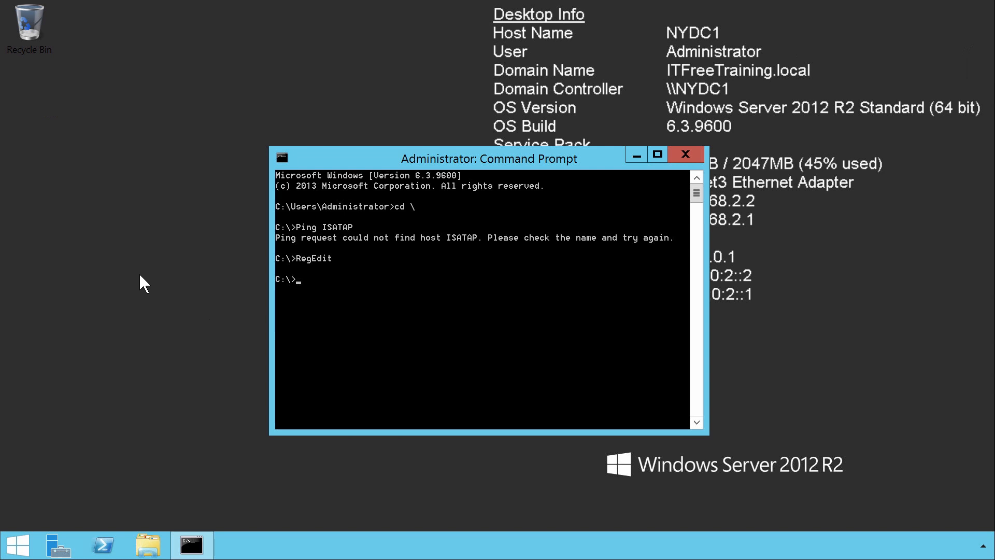
Restart the DNS Server service with Net Stop DNS and Net Start DNS, and test it with Ping ISATAP
{"action": "type", "text": "Net Stop DNS"}
{"action": "key", "text": "Return"}
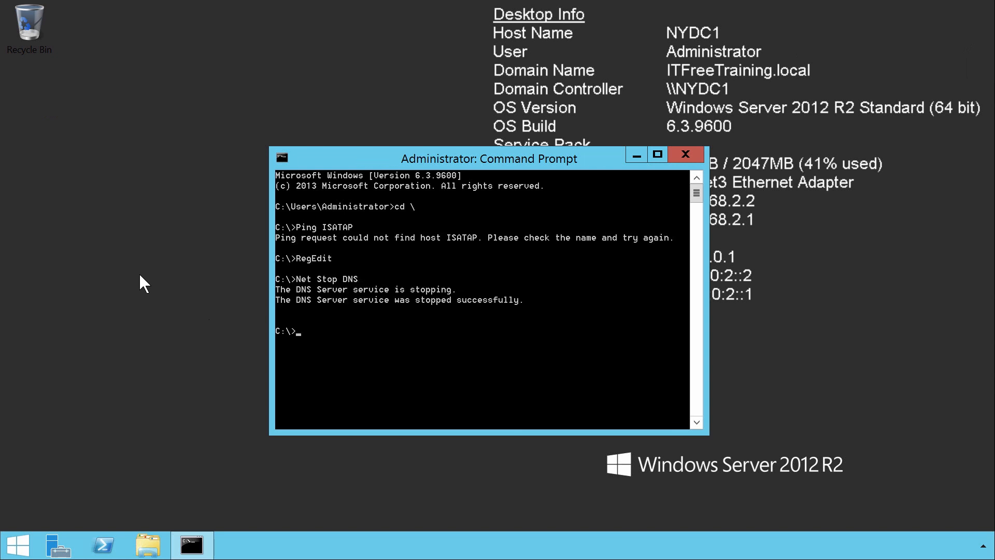
{"action": "type", "text": "Net Start DNS"}
{"action": "key", "text": "Return"}
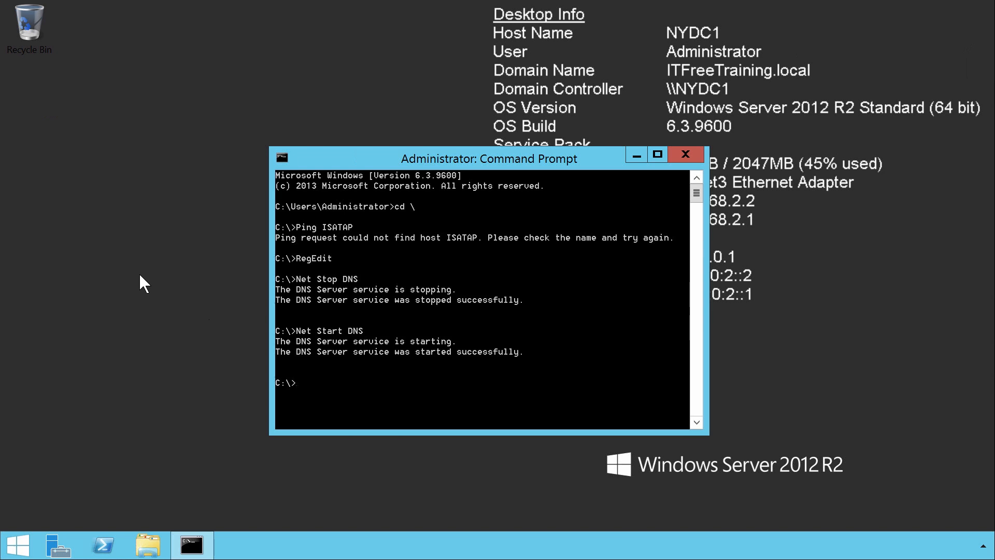
{"action": "type", "text": "Ping ISATAP"}
{"action": "key", "text": "Return"}
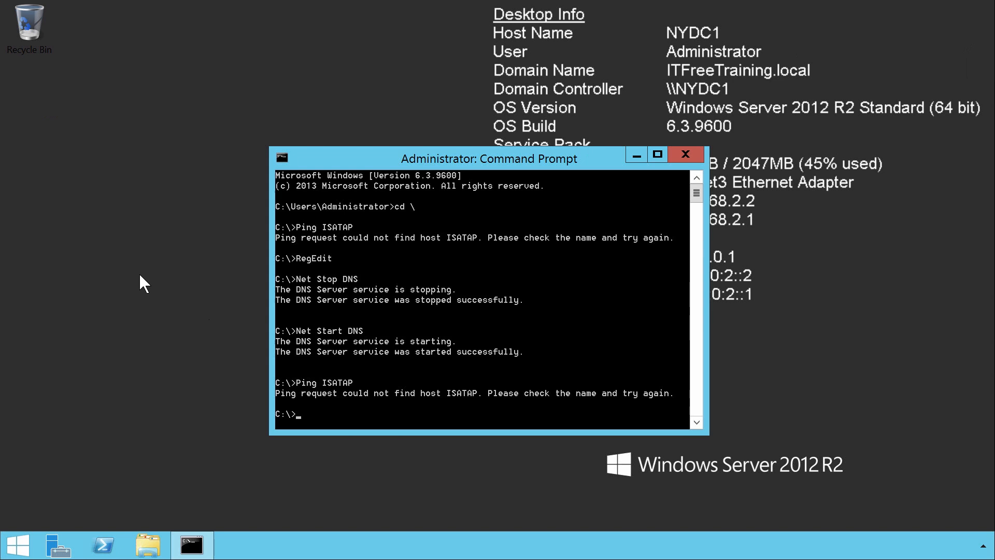
Flush the DNS resolver cache with IPConfig /FlushDNS and repeat the ping to ISATAP
{"action": "type", "text": "IPConfig /FlushDNS"}
{"action": "key", "text": "Return"}
{"action": "key", "text": "Up"}
{"action": "key", "text": "Up"}
{"action": "key", "text": "Return"}
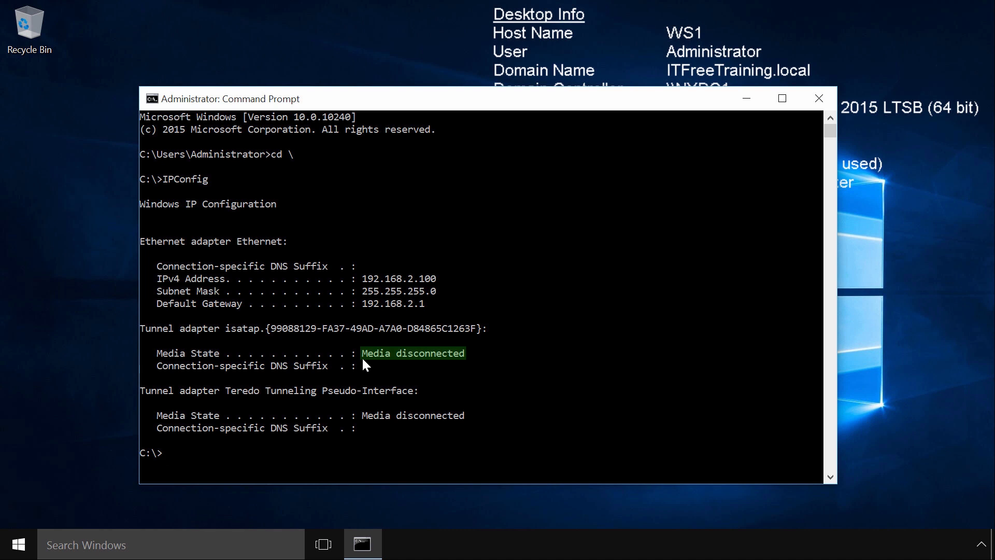
On WS1, run IPConfig at the command prompt to check the ISATAP tunnel adapter's addresses
{"action": "type", "text": "IPConfig"}
{"action": "key", "text": "Return"}
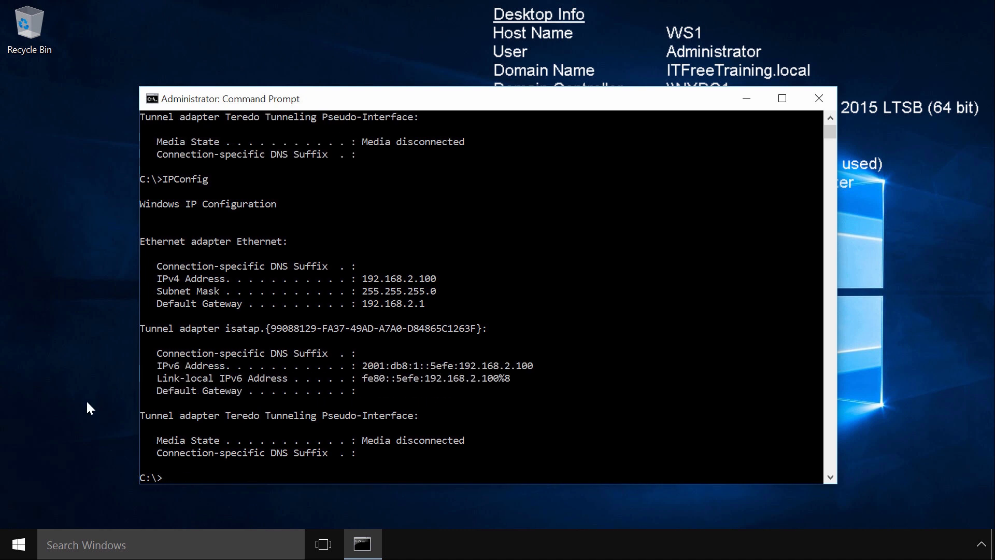
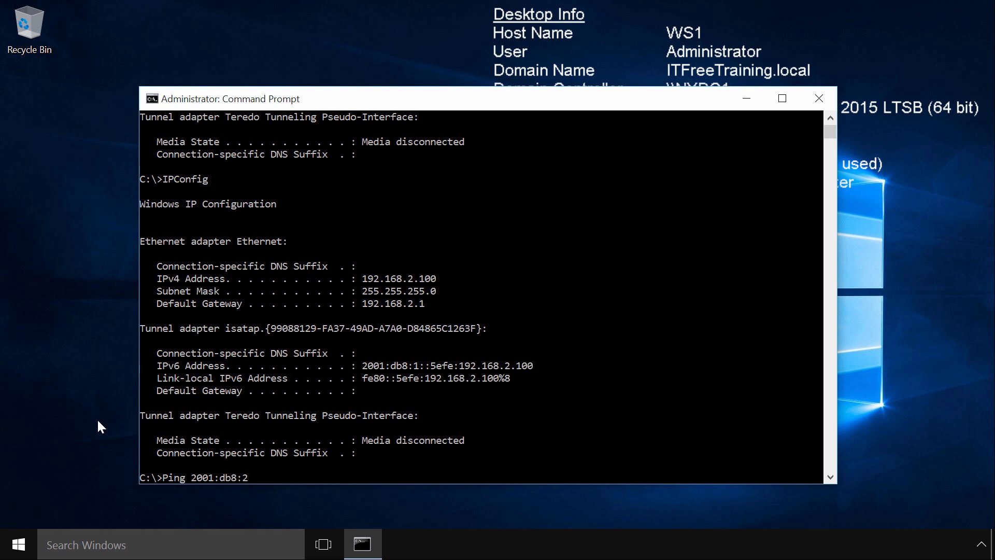
Ping the Windows 8.1 computer's IPv6 address 2001:db8:2:0:bd55:c16f:55a9:eaaf from WS1
{"action": "type", "text": "55a9:eaaf"}
{"action": "key", "text": "Return"}
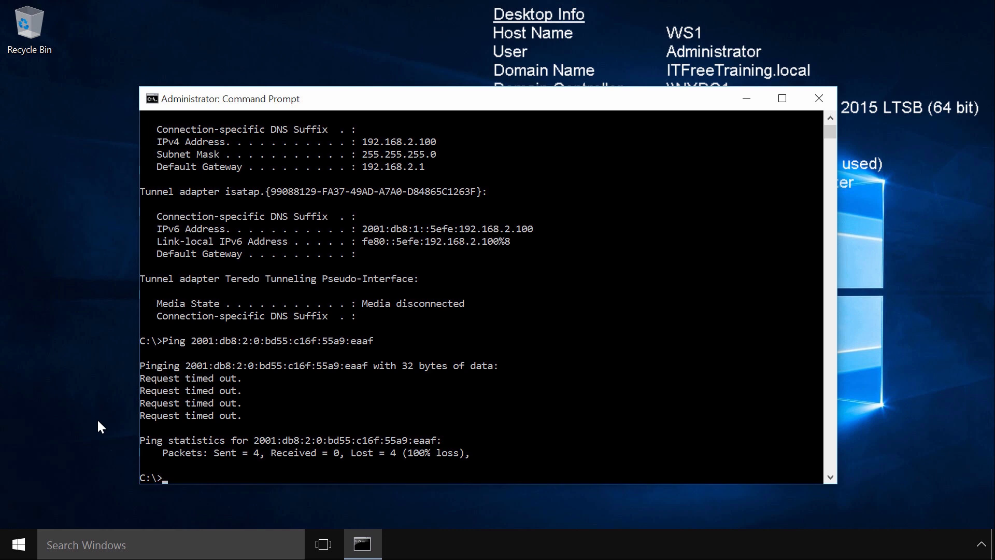
Open Windows Firewall with Advanced Security on WS1 and start a new inbound rule
{"action": "left_click", "coordinate": [115, 535]}
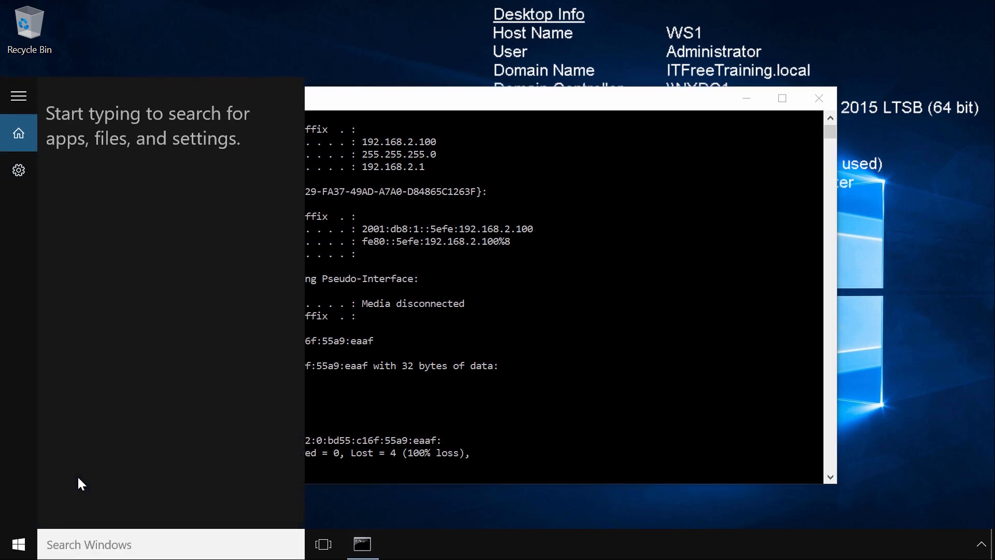
{"action": "type", "text": "windows firew"}
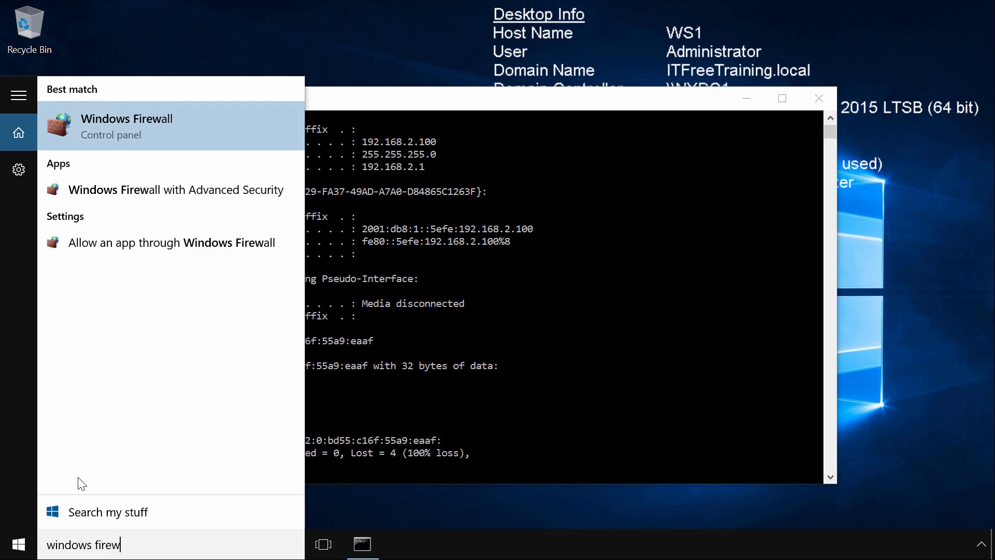
{"action": "left_click", "coordinate": [276, 206]}
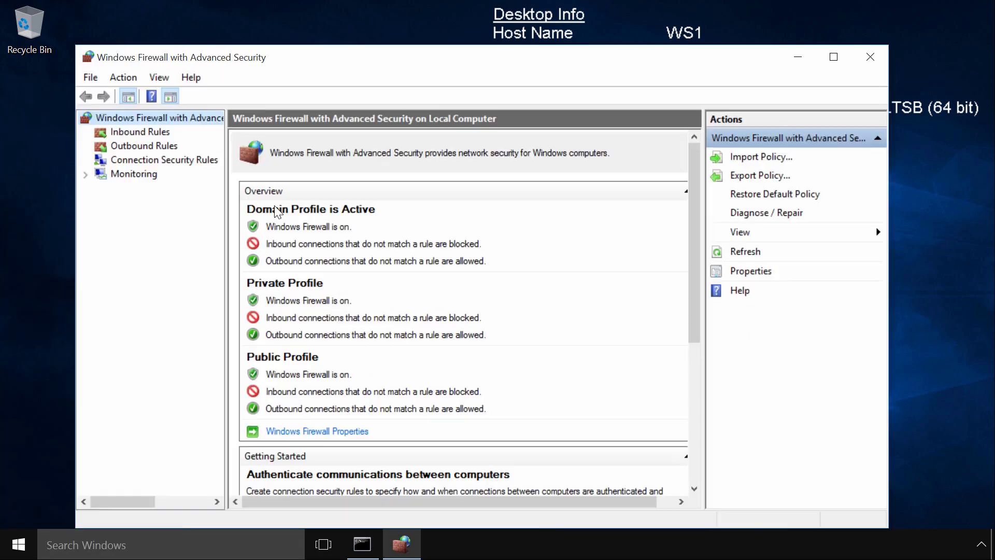
{"action": "left_click", "coordinate": [111, 132]}
{"action": "right_click", "coordinate": [167, 136]}
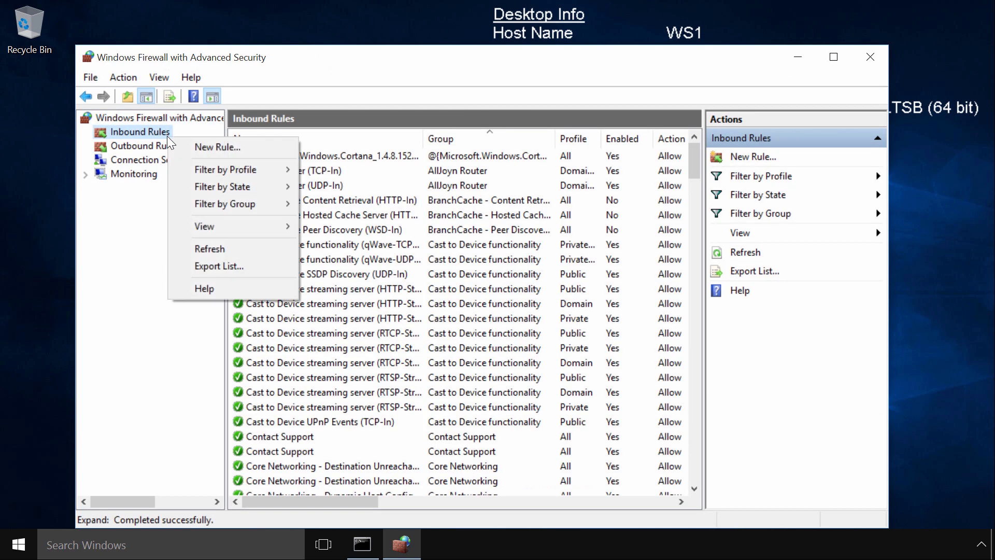
{"action": "left_click", "coordinate": [245, 149]}
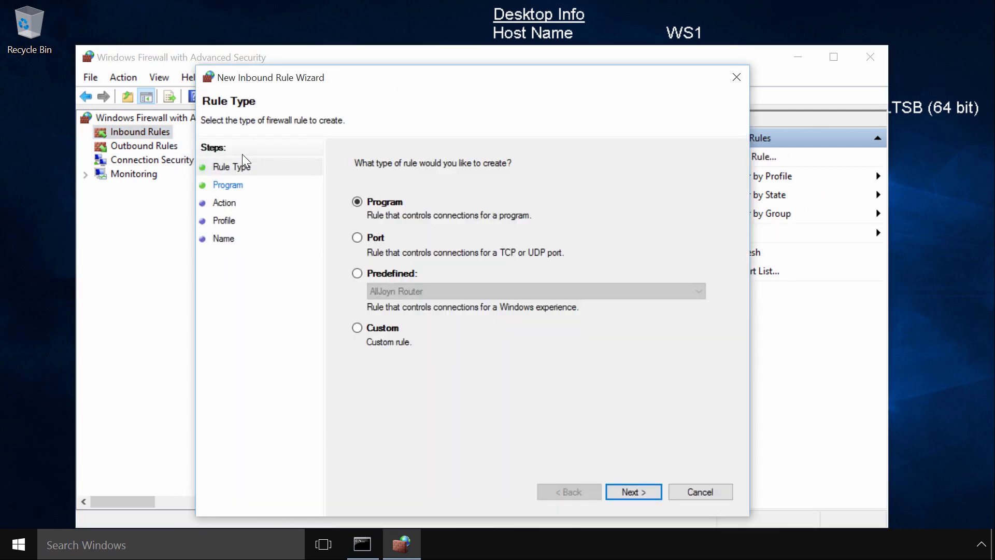
Make the inbound rule a Custom rule for all programs with ICMPv6 as its protocol type
{"action": "left_click", "coordinate": [357, 328]}
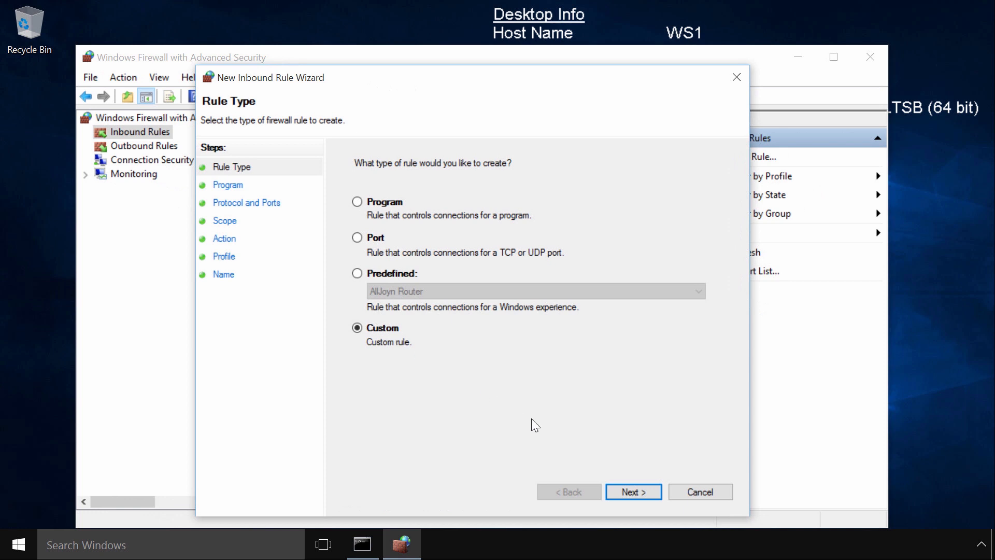
{"action": "left_click", "coordinate": [646, 488]}
{"action": "left_click", "coordinate": [648, 490]}
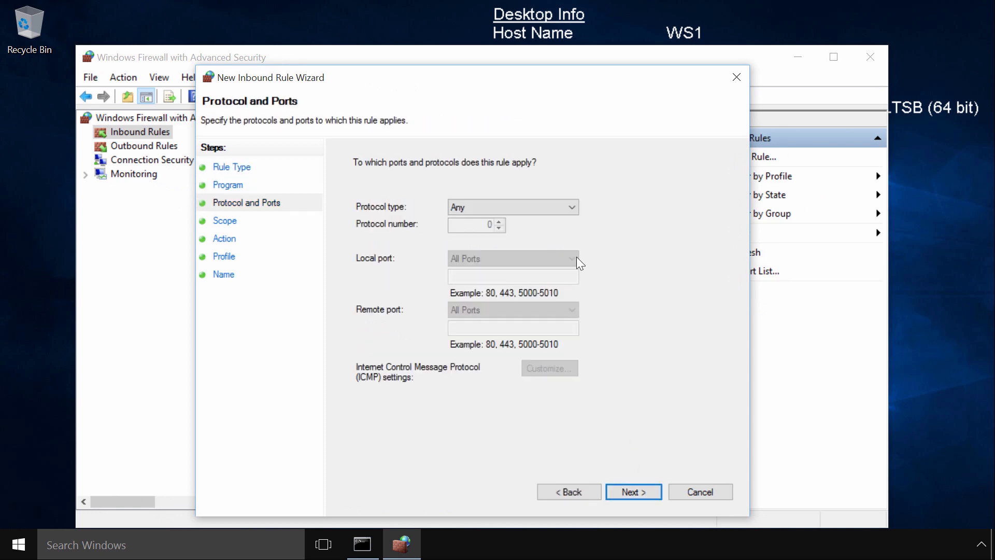
{"action": "left_click", "coordinate": [570, 206]}
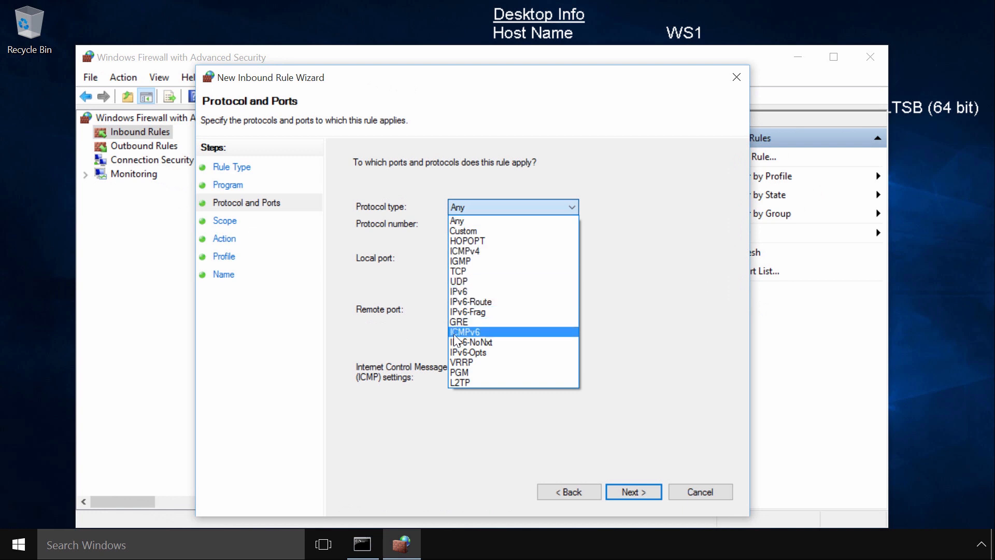
{"action": "left_click", "coordinate": [487, 336]}
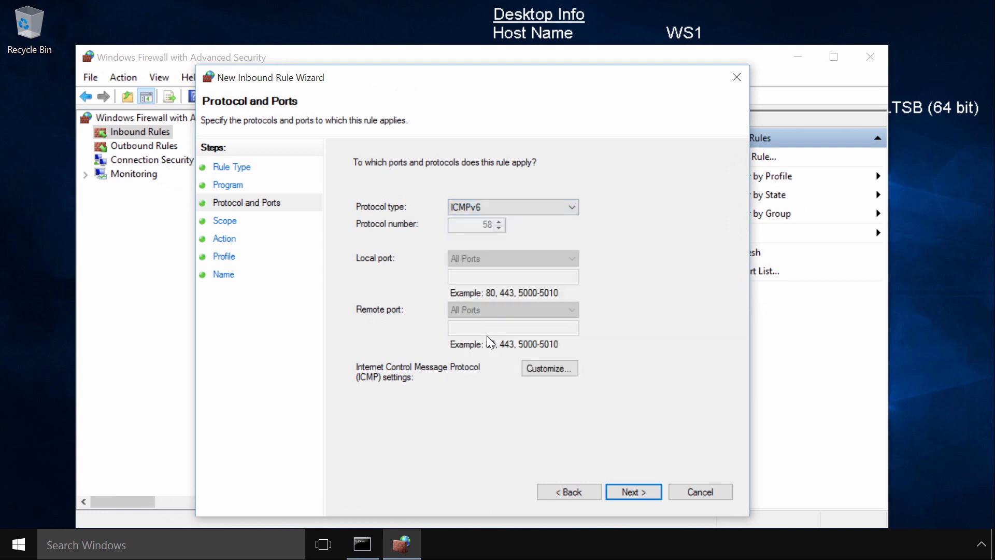
Keep any IP address, Allow the connection and the default profiles, name the rule IPv6 Ping, finish it and close the firewall console
{"action": "left_click", "coordinate": [649, 493]}
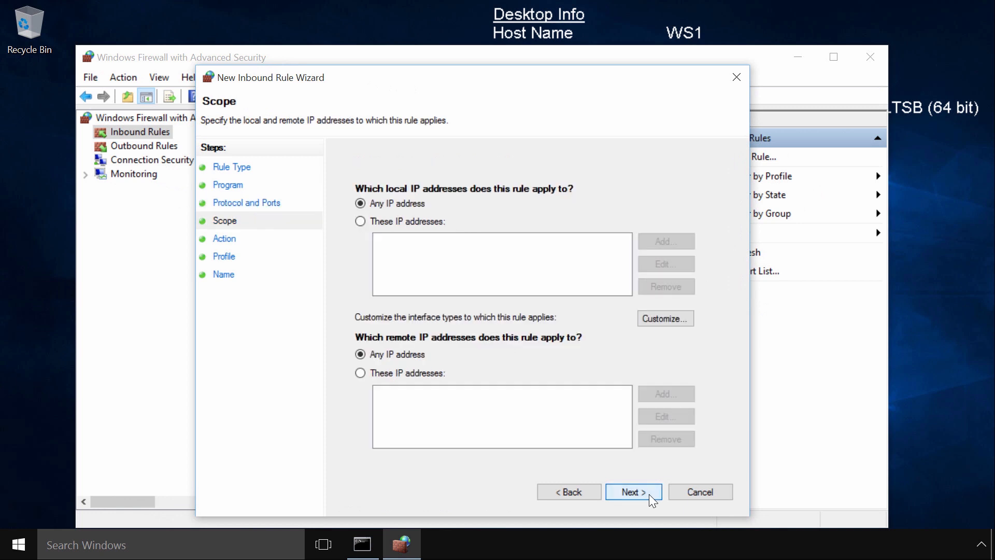
{"action": "left_click", "coordinate": [649, 494]}
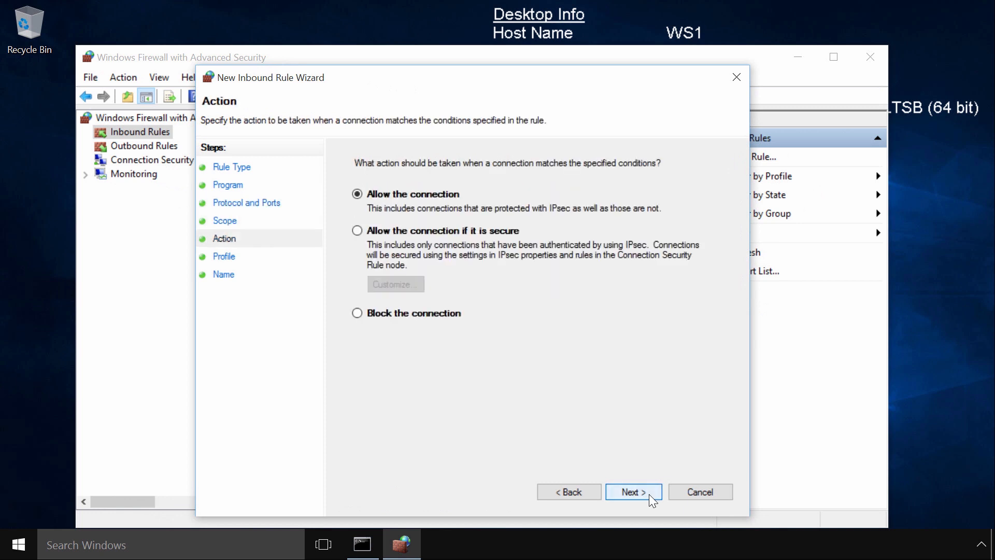
{"action": "left_click", "coordinate": [649, 494]}
{"action": "left_click", "coordinate": [649, 494]}
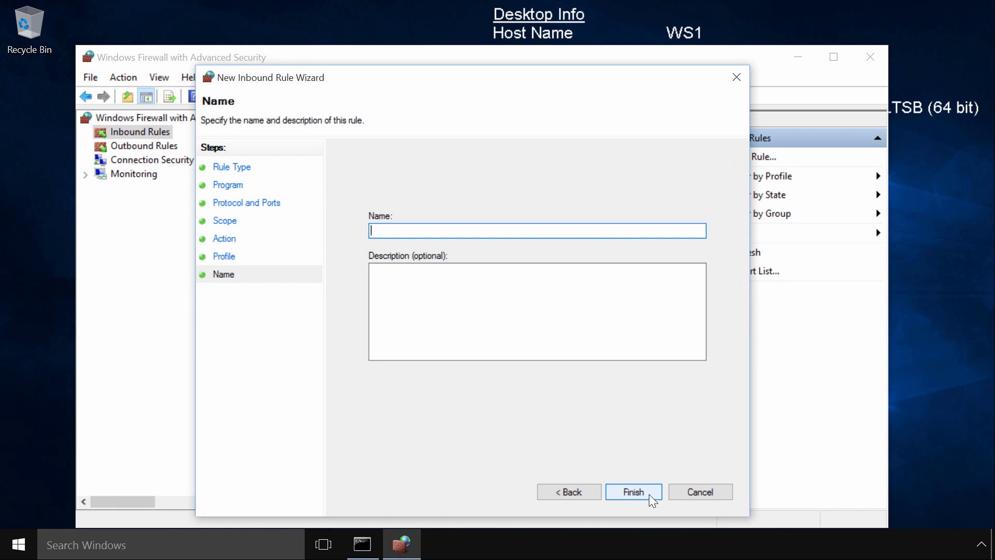
{"action": "type", "text": "IPv6 Ping"}
{"action": "left_click", "coordinate": [651, 493]}
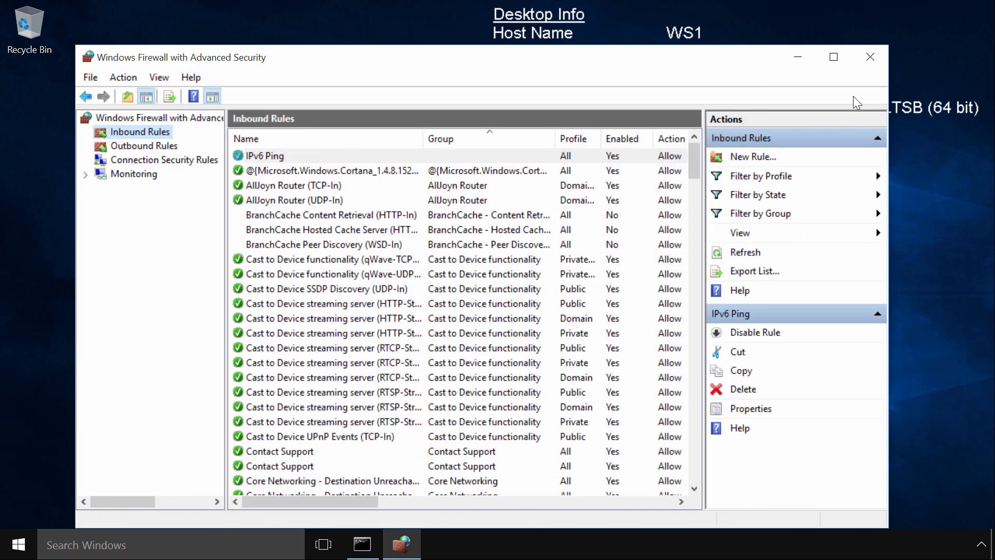
{"action": "left_click", "coordinate": [872, 57]}
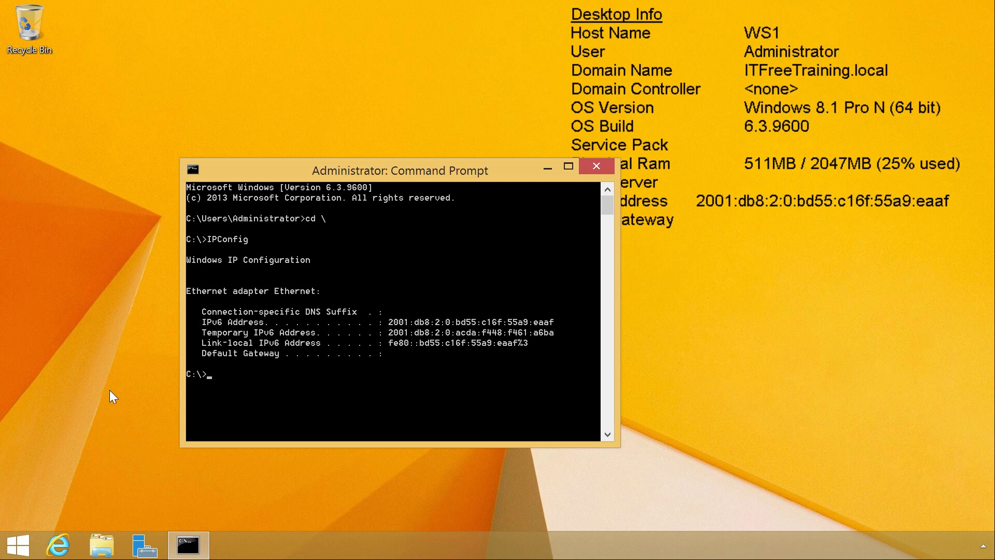
From the Windows 8.1 computer's command prompt, ping the ISATAP address 2001:db8:1::5efe:192.168.2.100
{"action": "type", "text": "Ping 2001:db8:1::"}
{"action": "type", "text": "5efe:19"}
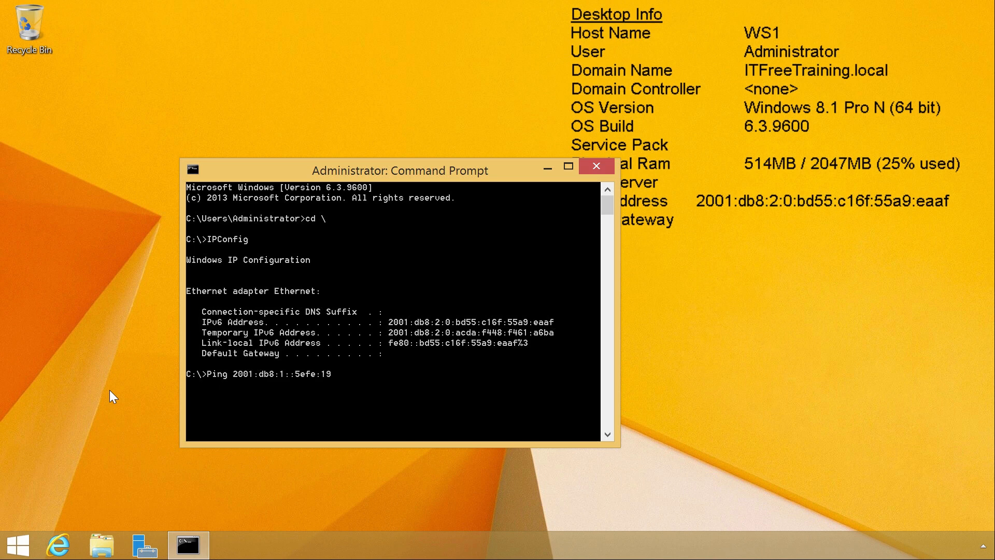
{"action": "type", "text": "2.168.2.100"}
{"action": "key", "text": "Return"}
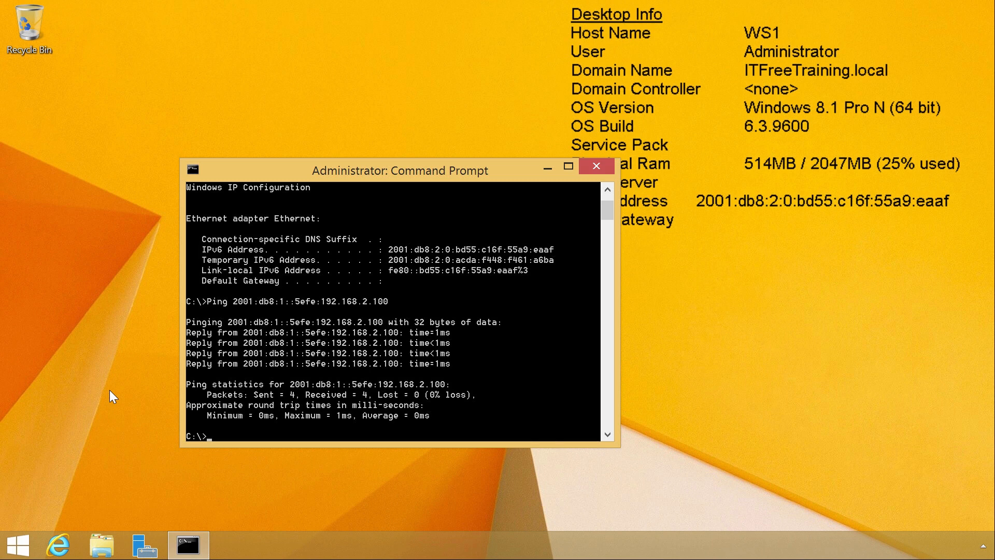
Search for Windows Firewall with Advanced Security on the Windows 8.1 computer, open it and start a new inbound rule
{"action": "right_click", "coordinate": [20, 547]}
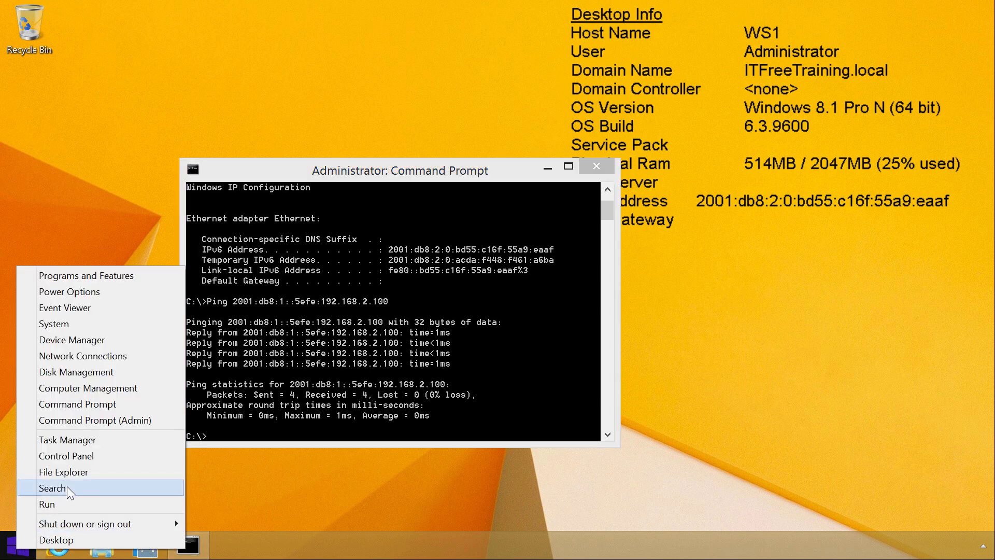
{"action": "left_click", "coordinate": [52, 488]}
{"action": "type", "text": "firewall with Advanced Security"}
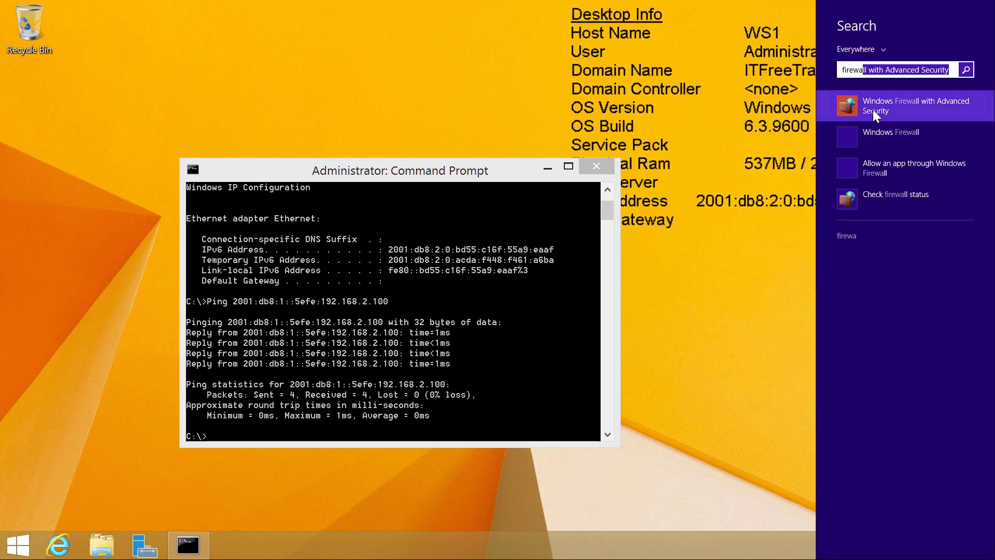
{"action": "left_click", "coordinate": [961, 107]}
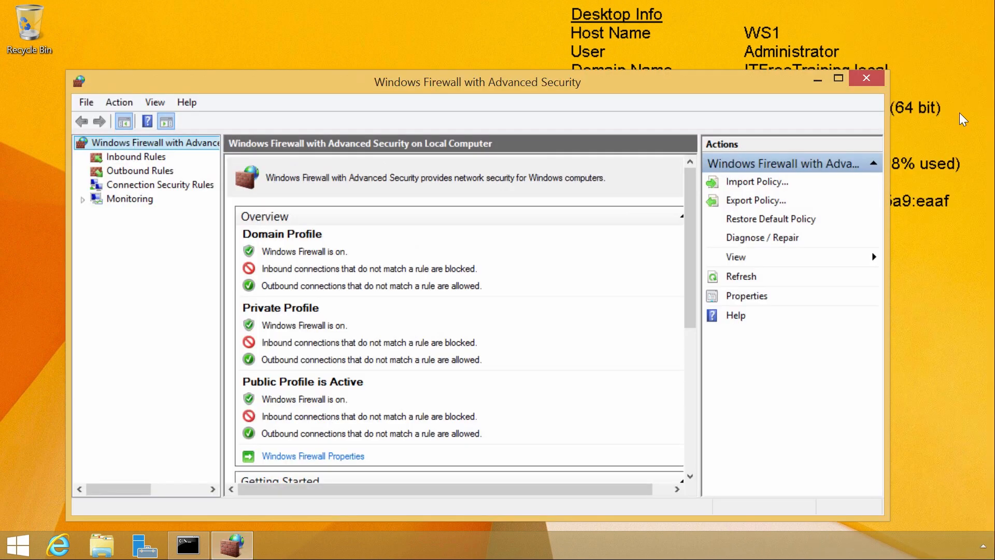
{"action": "left_click", "coordinate": [110, 161]}
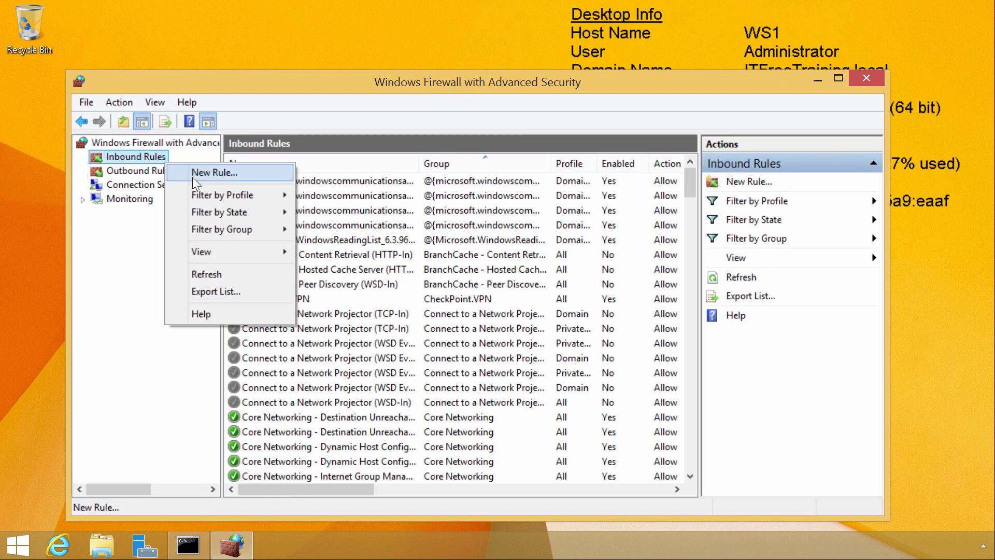
{"action": "left_click", "coordinate": [243, 176]}
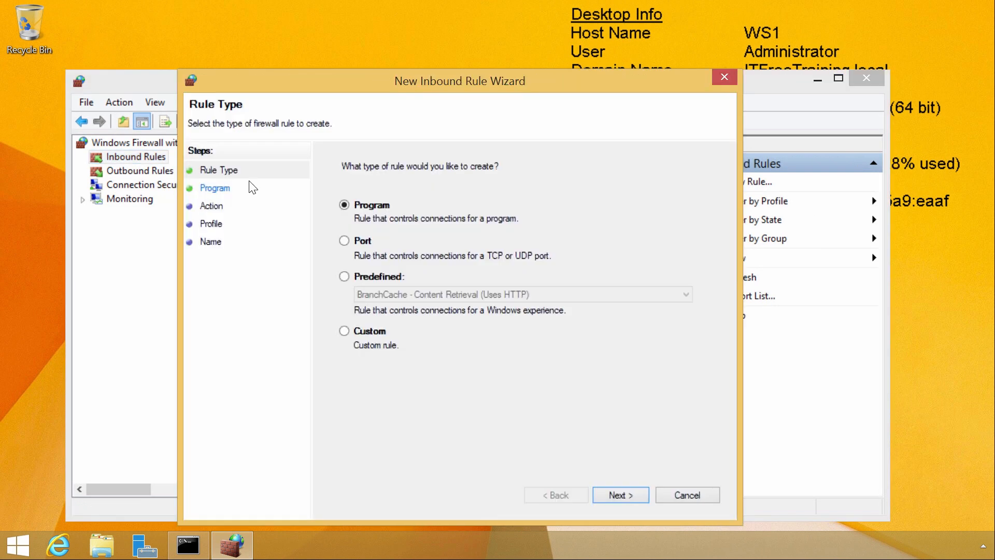
Set the new Windows 8.1 inbound rule to Custom, applying to all programs, with protocol type ICMPv6
{"action": "left_click", "coordinate": [344, 331]}
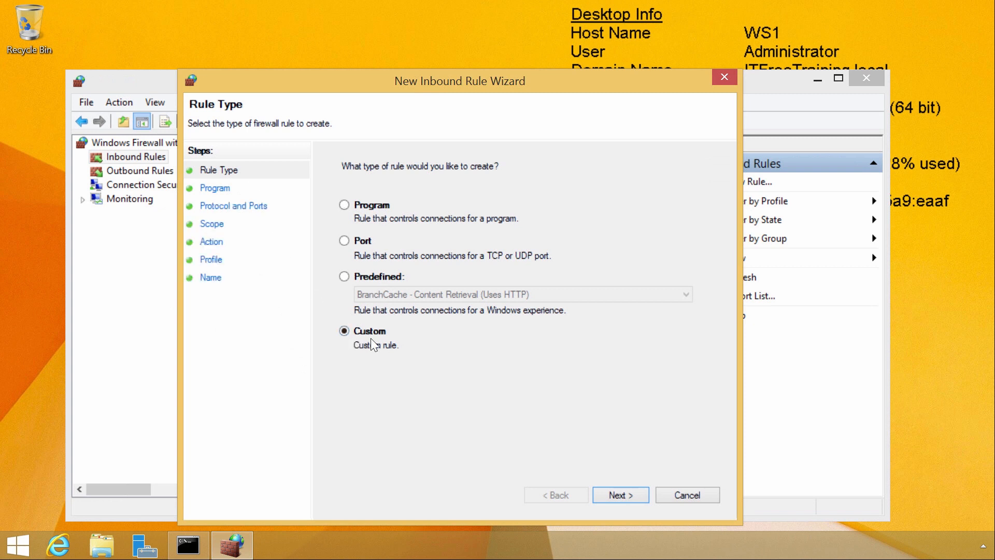
{"action": "left_click", "coordinate": [633, 494]}
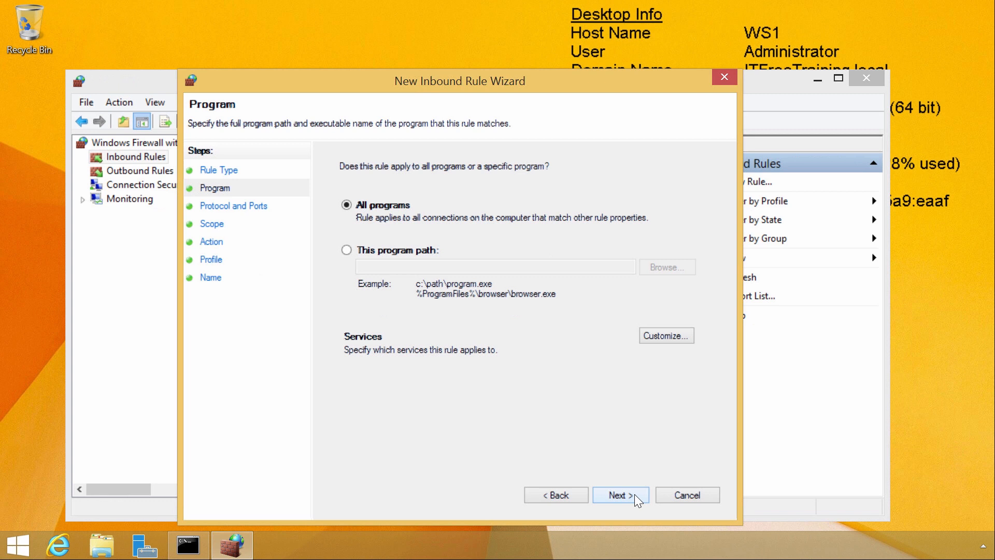
{"action": "left_click", "coordinate": [635, 494]}
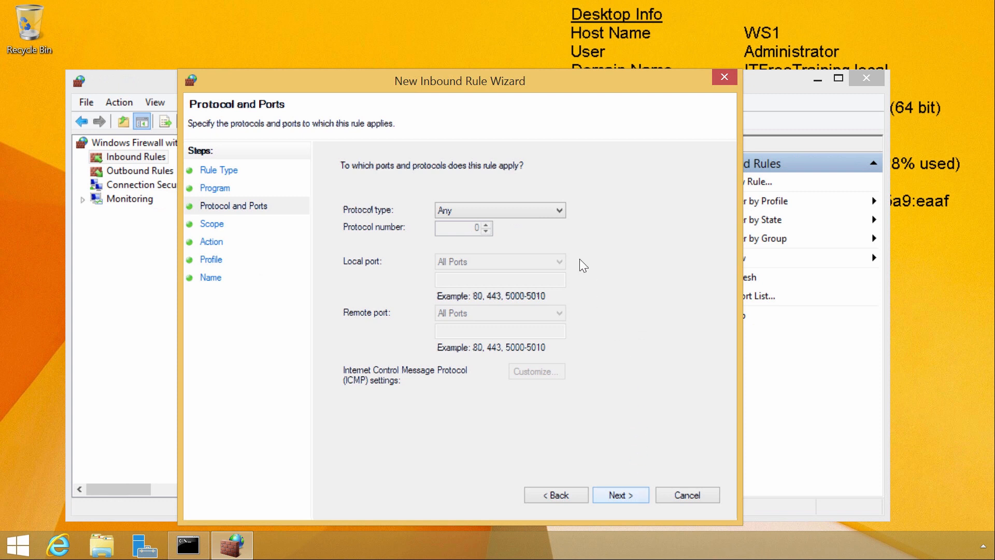
{"action": "left_click", "coordinate": [562, 210]}
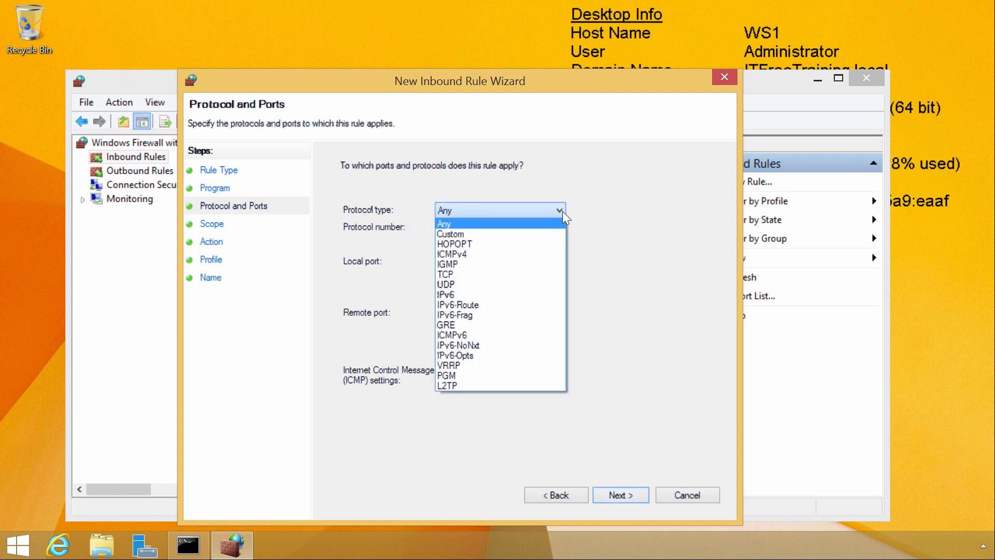
{"action": "left_click", "coordinate": [462, 336]}
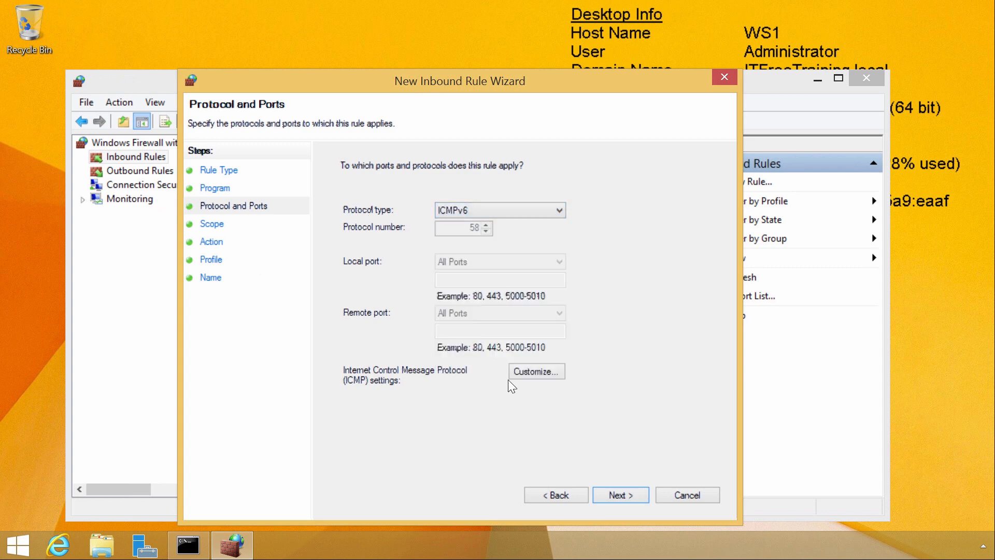
Accept the default scope, action and profiles, name the rule IPv6 Ping, finish it and close the firewall console
{"action": "left_click", "coordinate": [646, 497]}
{"action": "left_click", "coordinate": [646, 497]}
{"action": "left_click", "coordinate": [646, 496]}
{"action": "left_click", "coordinate": [646, 497]}
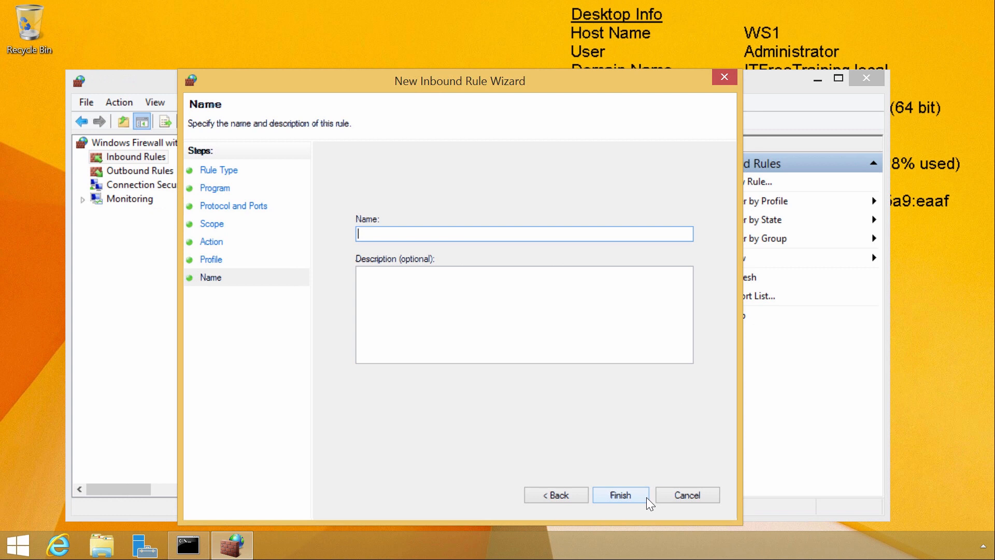
{"action": "type", "text": "IPv6 Ping"}
{"action": "left_click", "coordinate": [645, 497]}
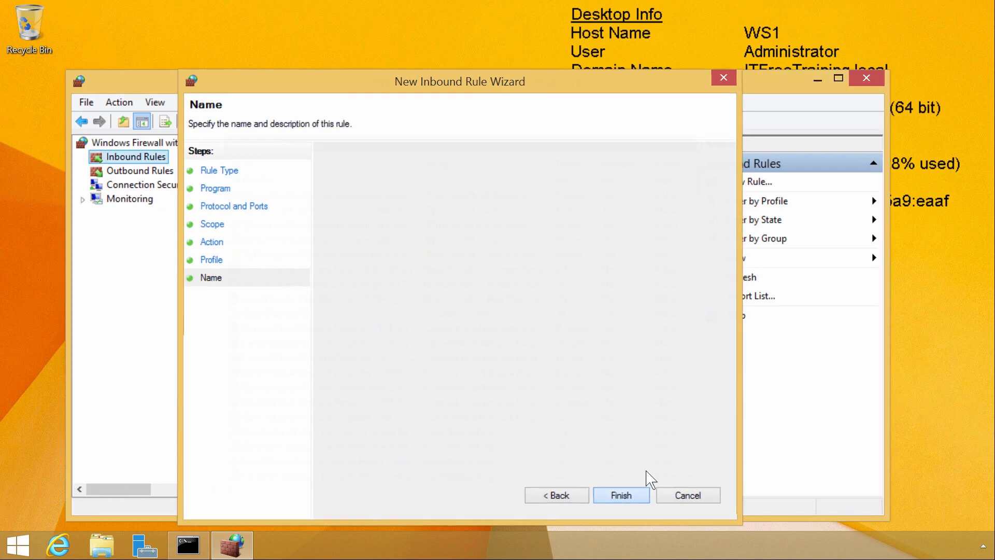
{"action": "left_click", "coordinate": [866, 78]}
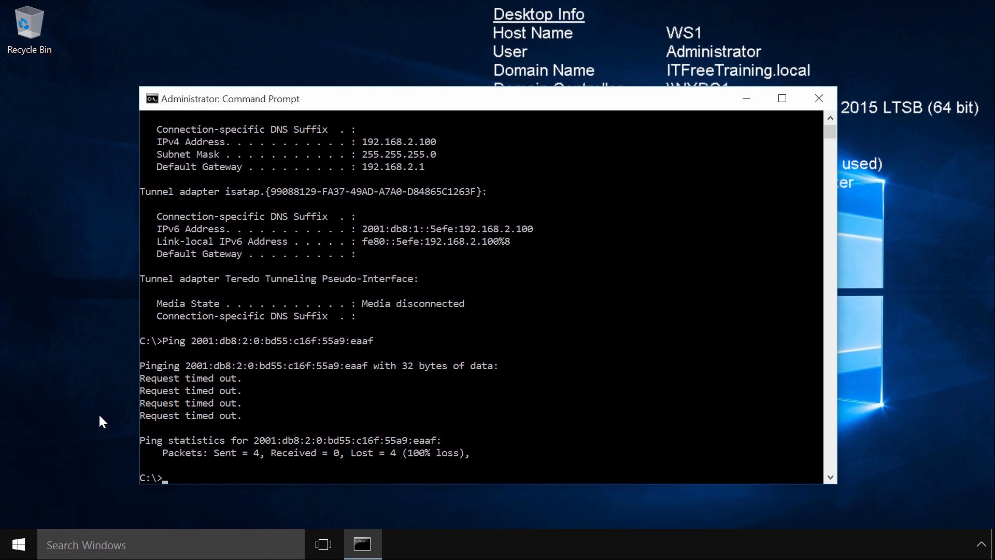
Back on the Windows 10 WS1, ping the Windows 8.1 computer again at 2001:db8:2::bd55:c16f:55a9:eaaf
{"action": "key", "text": "Up"}
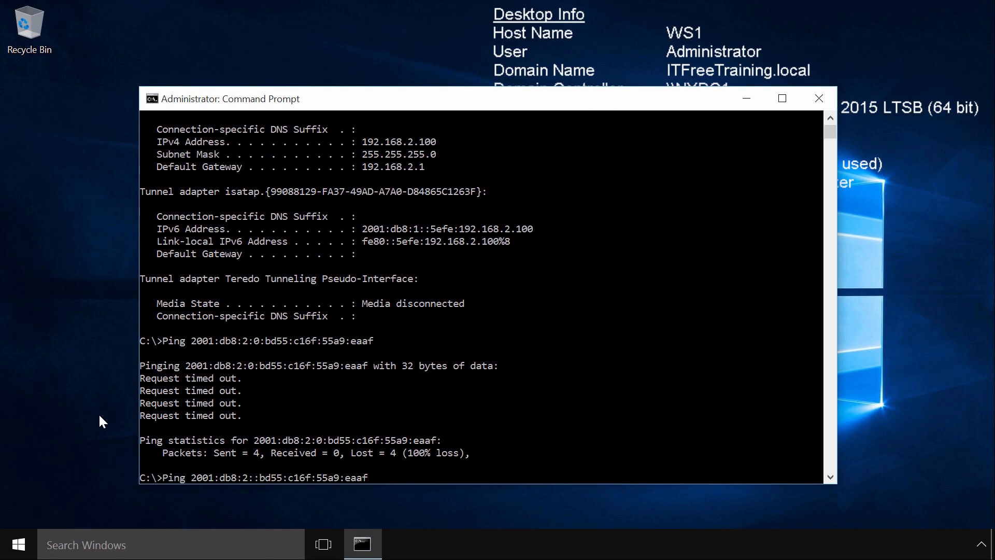
{"action": "key", "text": "Return"}
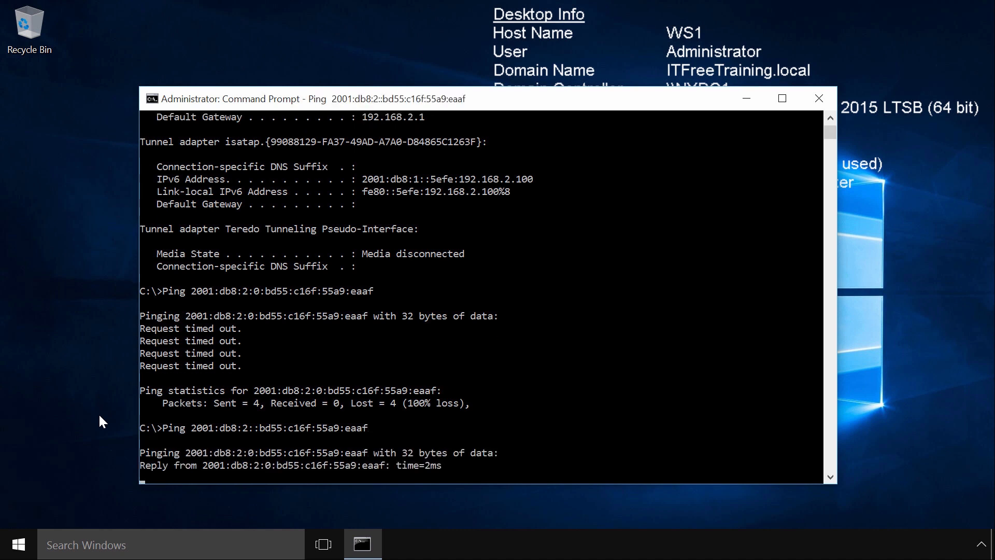